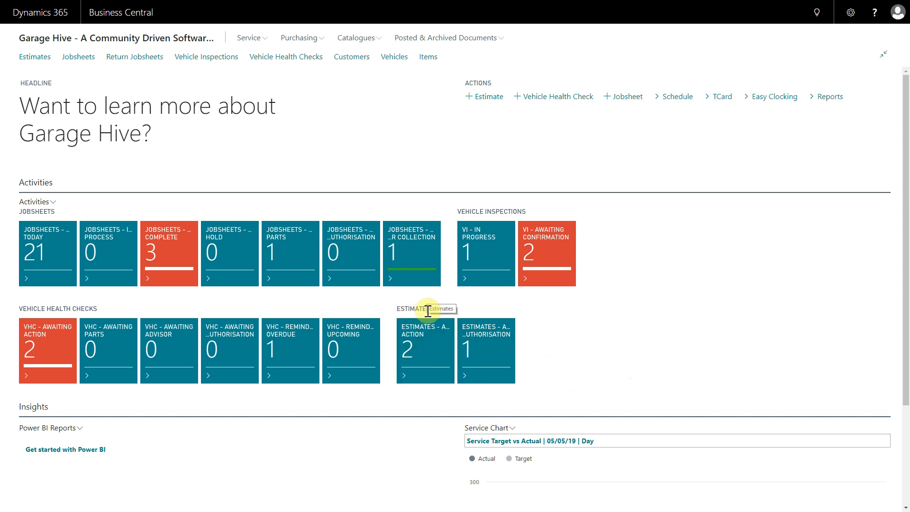
Open the Hyundai Tucson estimate awaiting action, view the Estimate Status options, and return to the home page
click(433, 342)
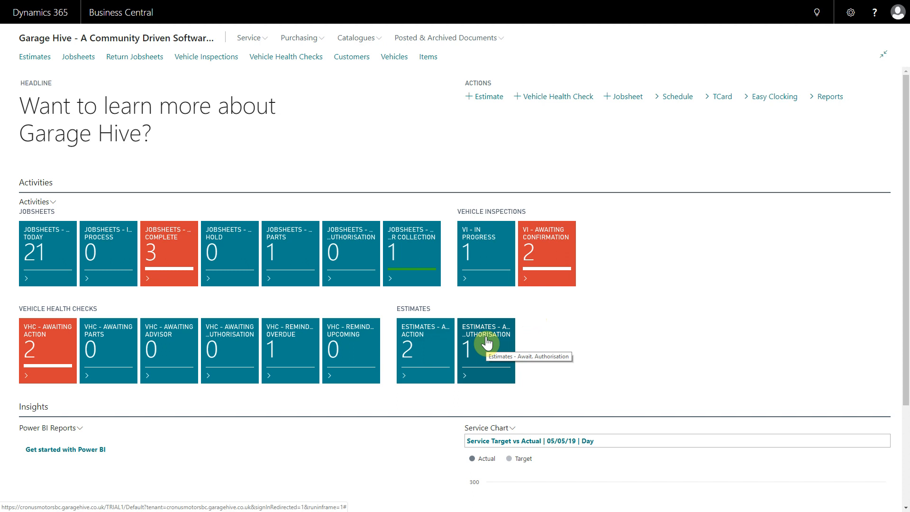
click(434, 349)
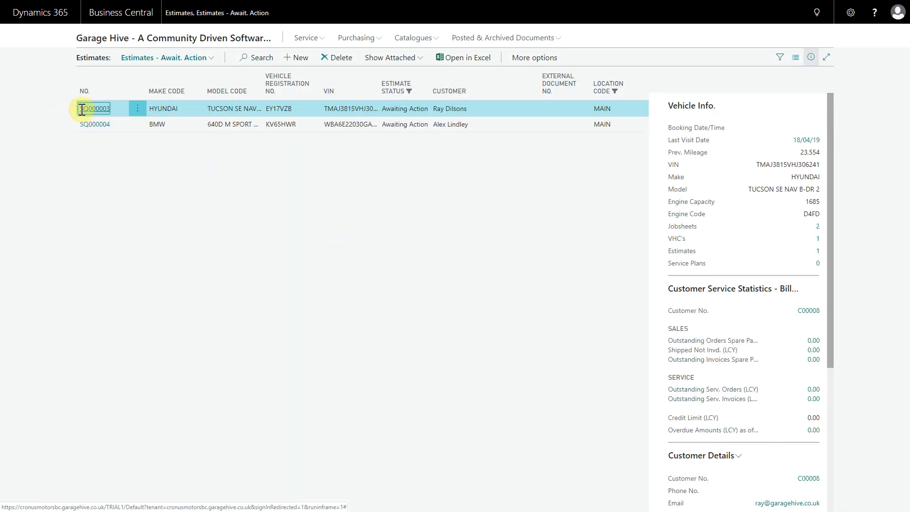
click(94, 109)
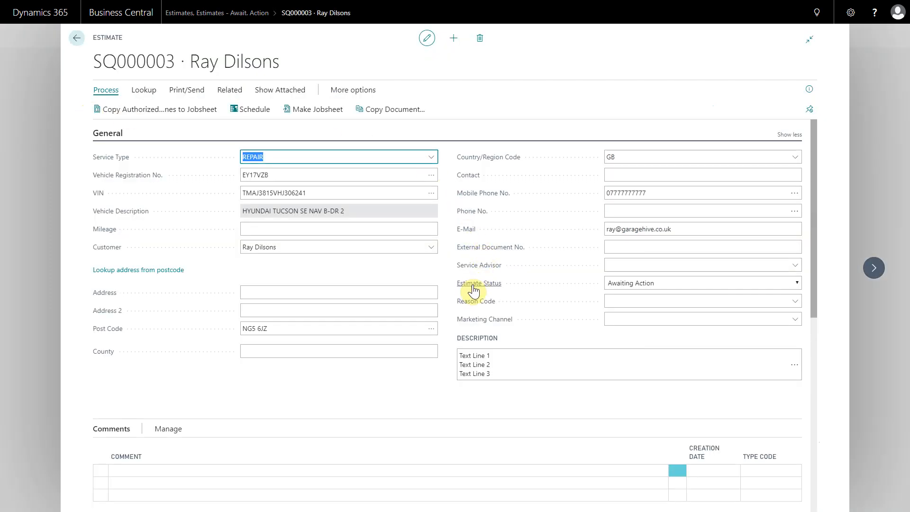
click(652, 284)
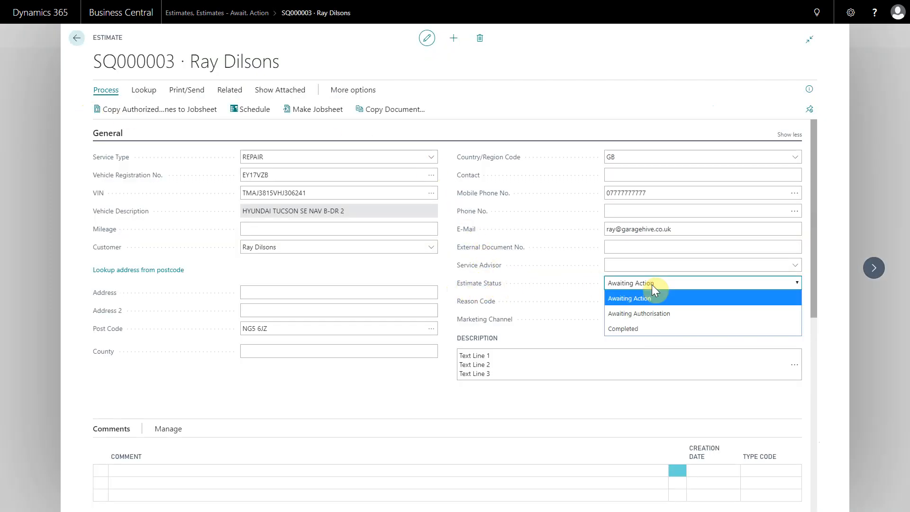
click(77, 38)
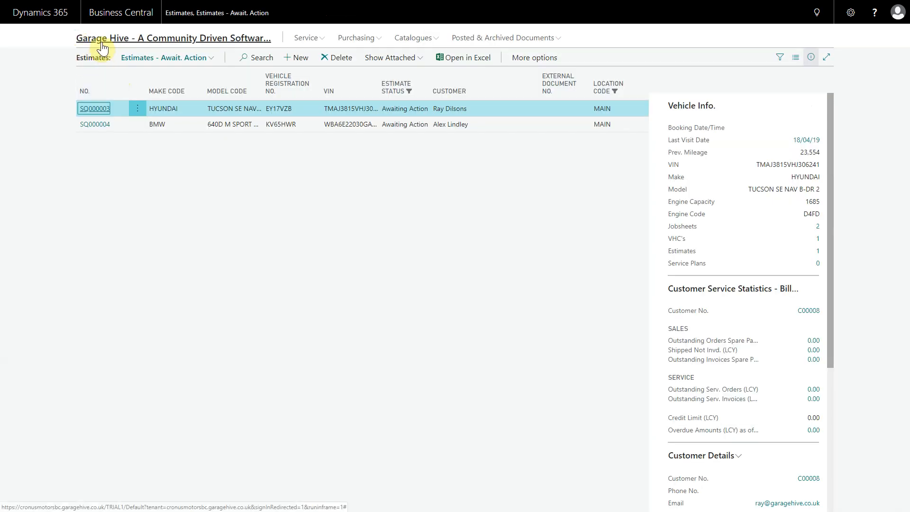
click(101, 39)
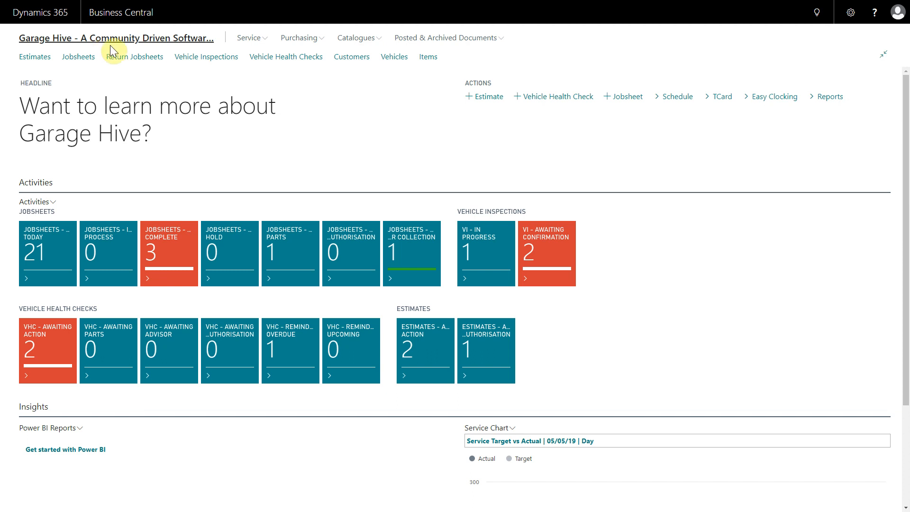
Reopen the Hyundai Tucson estimate awaiting action and review its comments, labour lines and description section
click(435, 352)
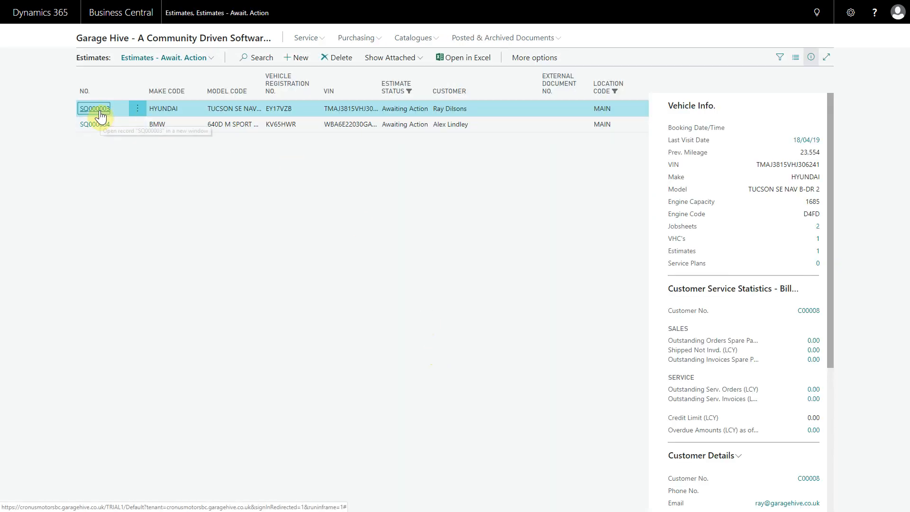
click(101, 114)
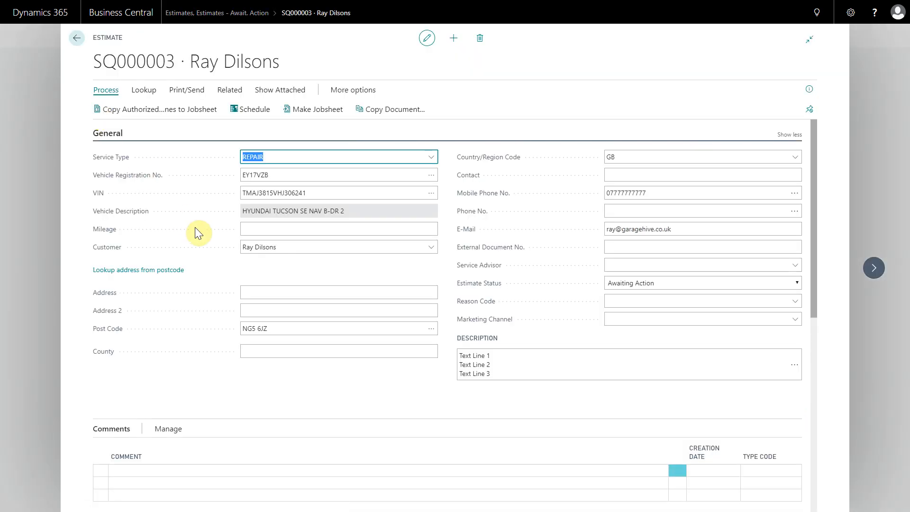
scroll(195, 228, down, 6)
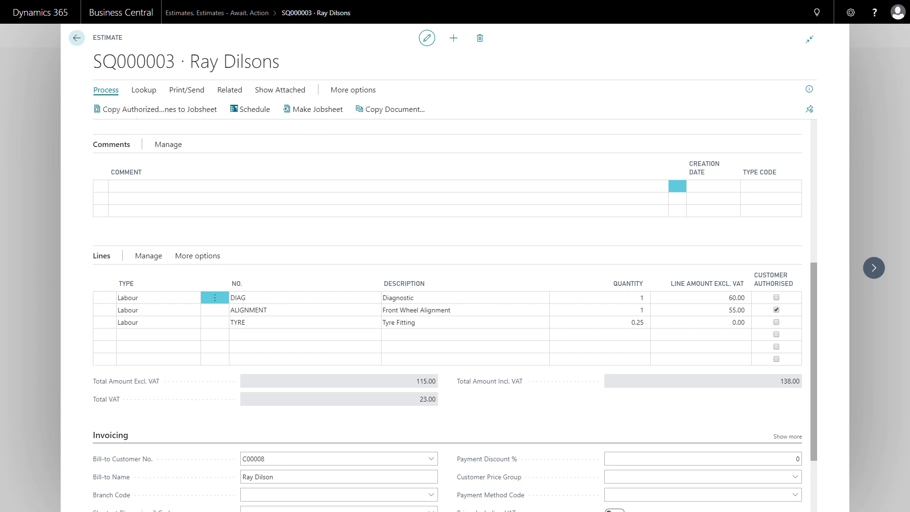
scroll(180, 241, up, 5)
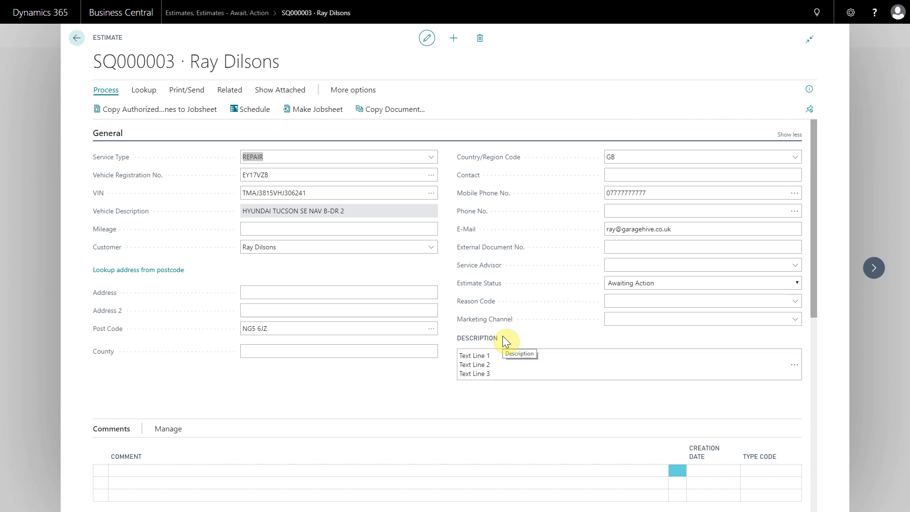
Look up the text templates for the estimate's description and view the type options on a blank template card, leaving without creating one
click(504, 361)
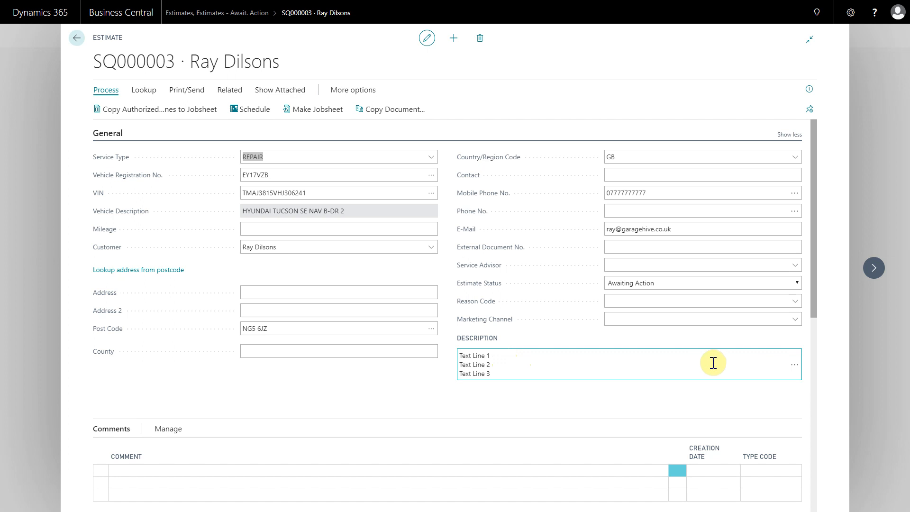
click(795, 369)
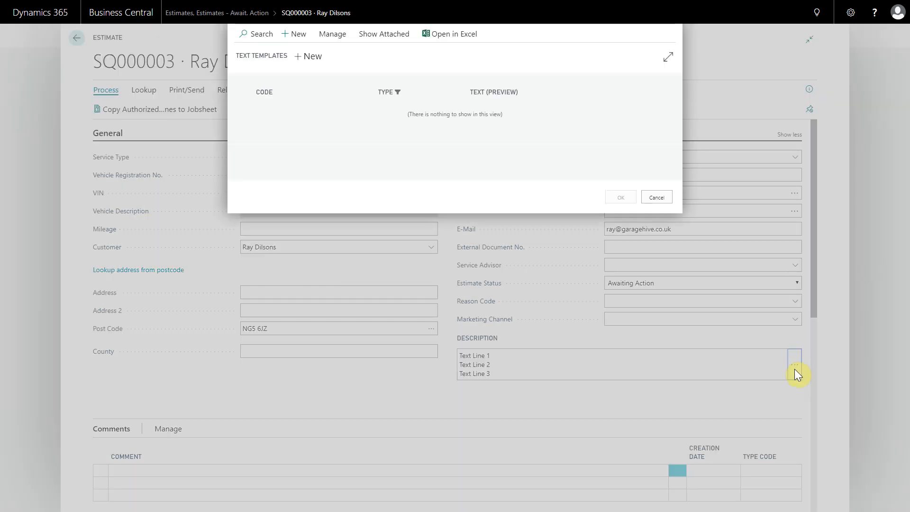
click(310, 57)
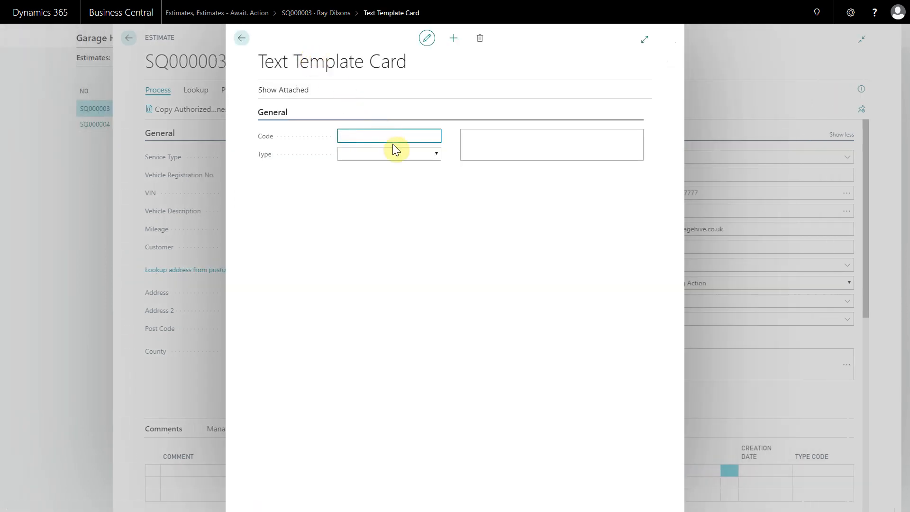
click(444, 154)
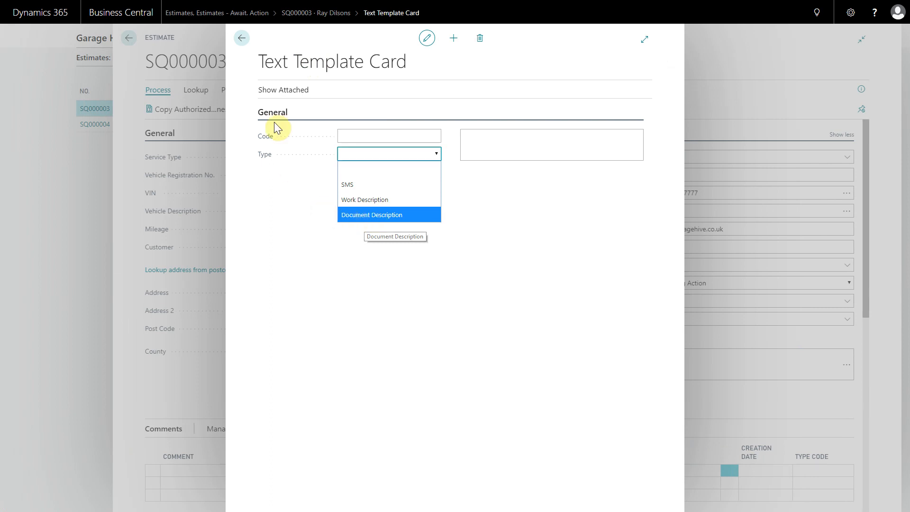
click(241, 38)
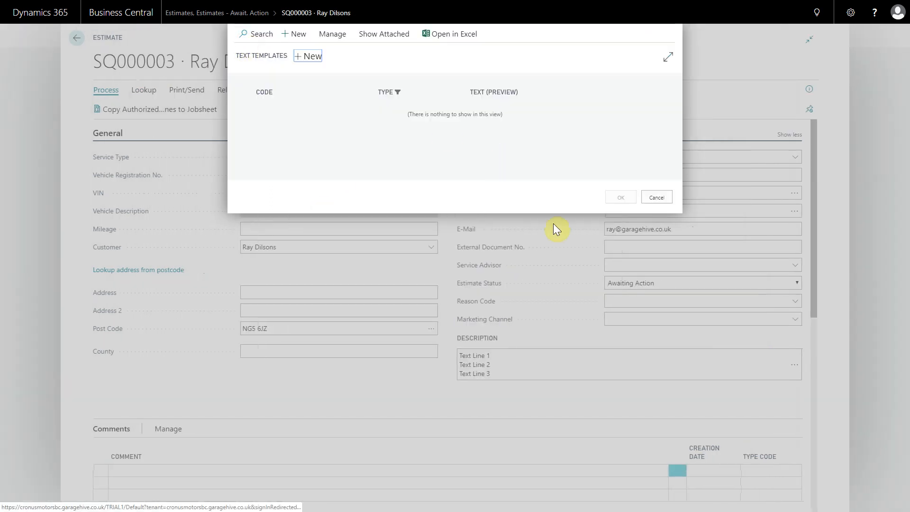
click(588, 399)
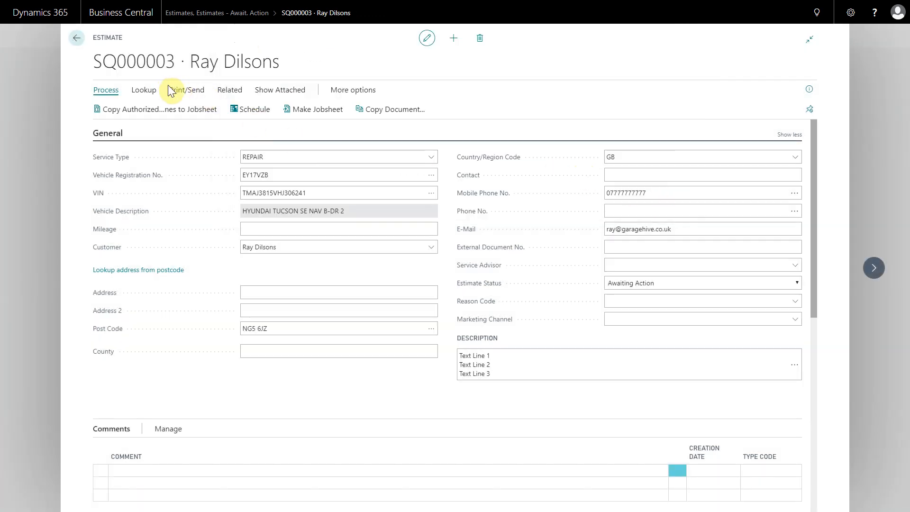
Preview the printed estimate and examine its Document Description section
click(172, 90)
click(113, 111)
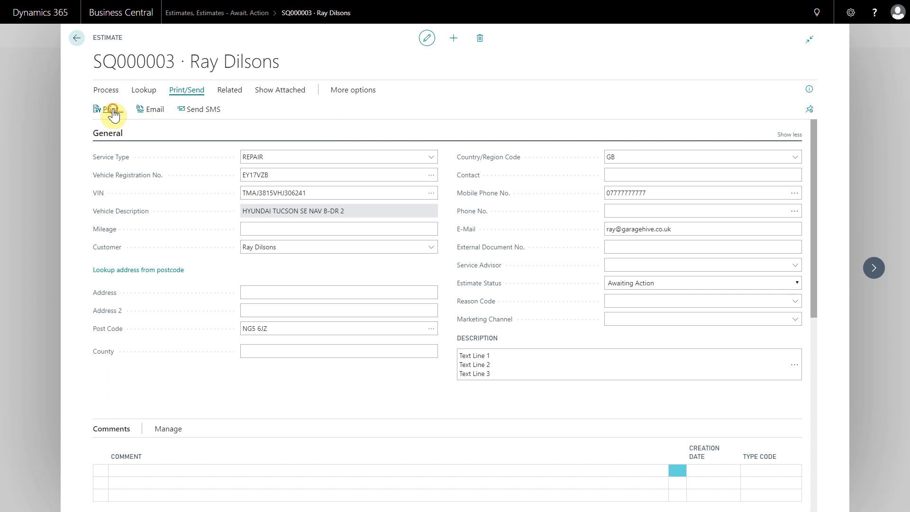
click(531, 244)
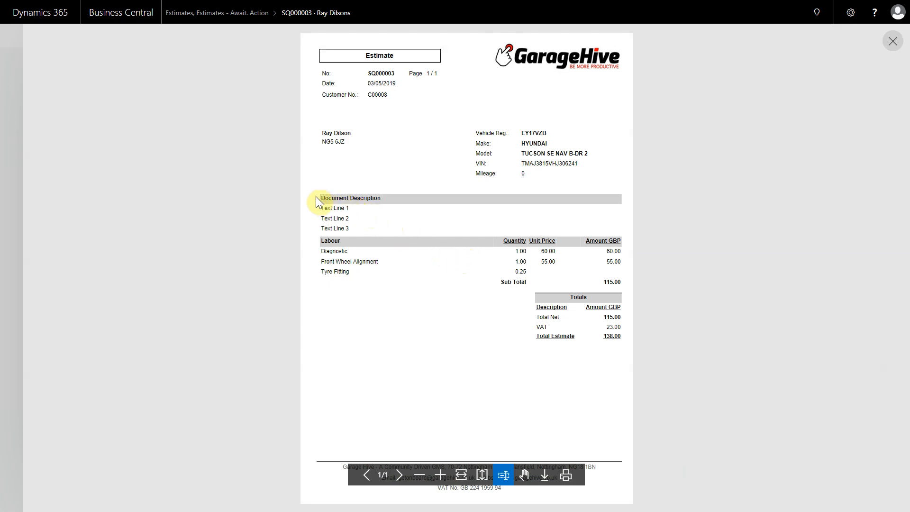
drag(319, 198, 371, 206)
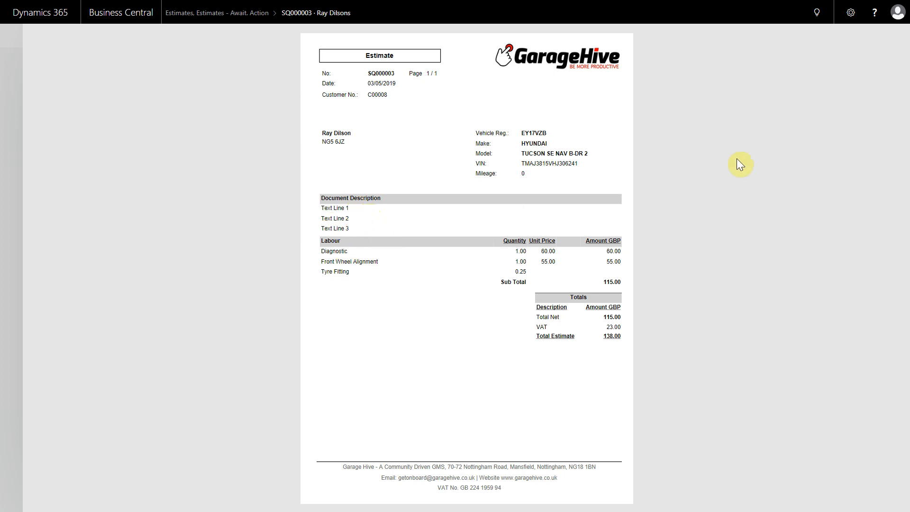
click(894, 40)
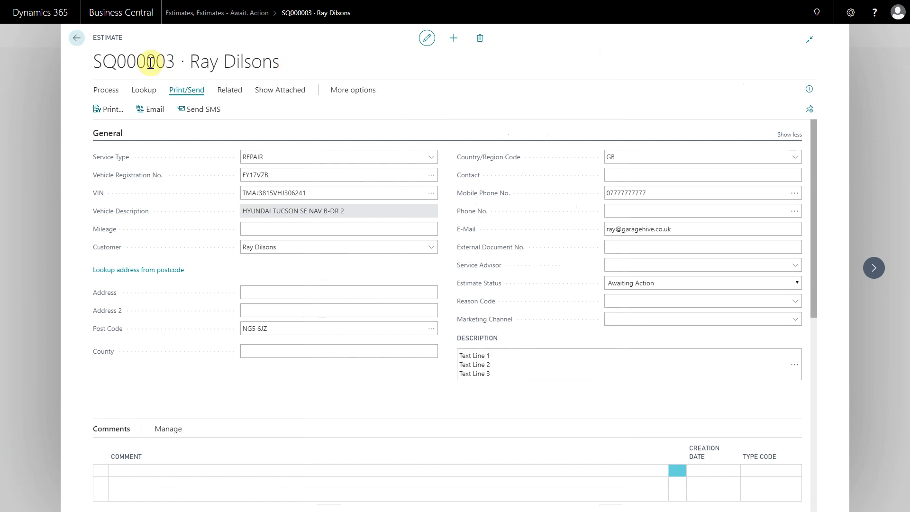
Leave the estimate and open the Toyota C-HR vehicle health check from those awaiting action
click(76, 38)
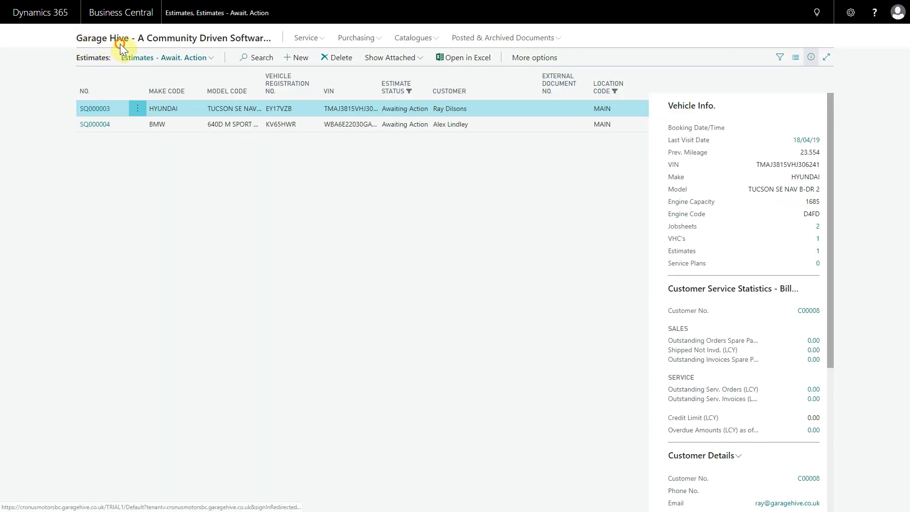
click(122, 40)
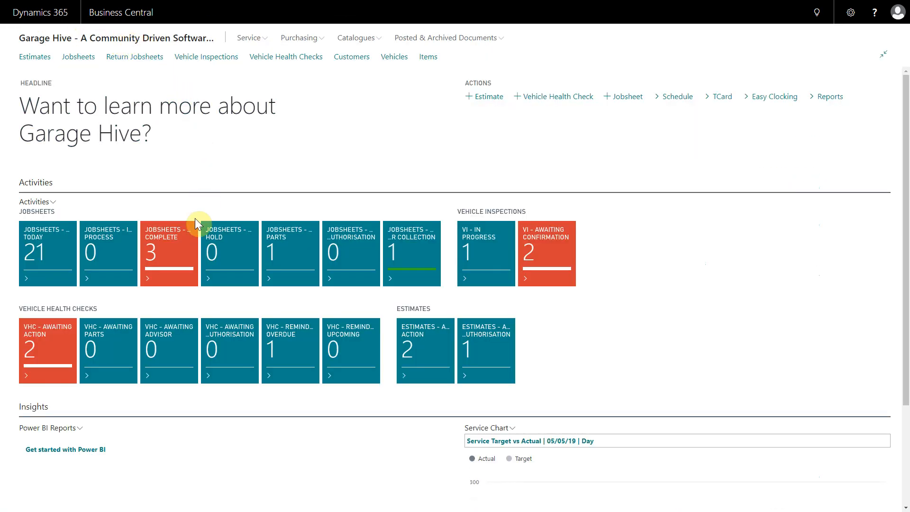
click(57, 356)
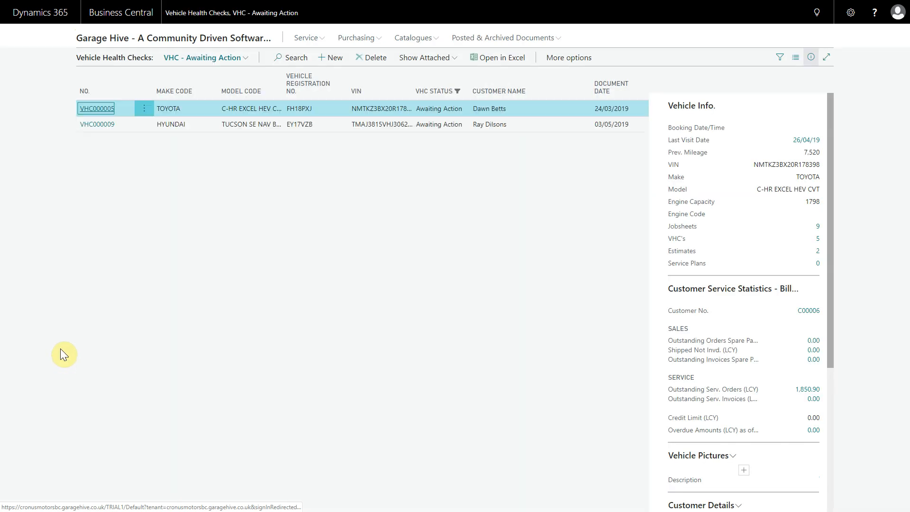
click(101, 109)
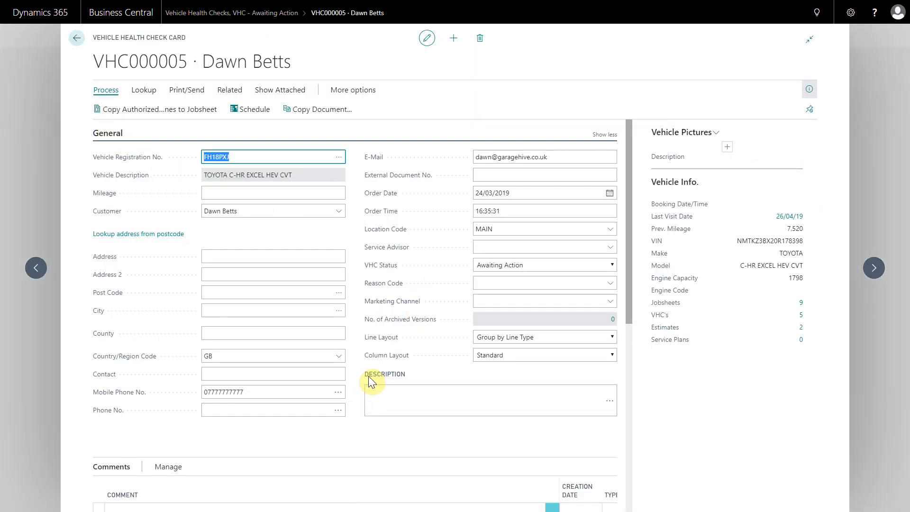
Enter a two-line description on the vehicle health check, with "line1" above "line2"
drag(366, 375, 405, 374)
click(403, 406)
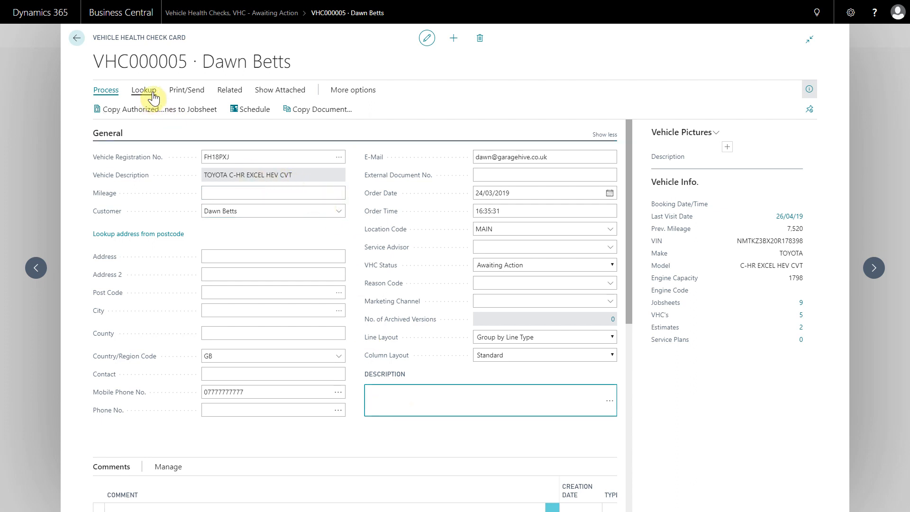
click(185, 90)
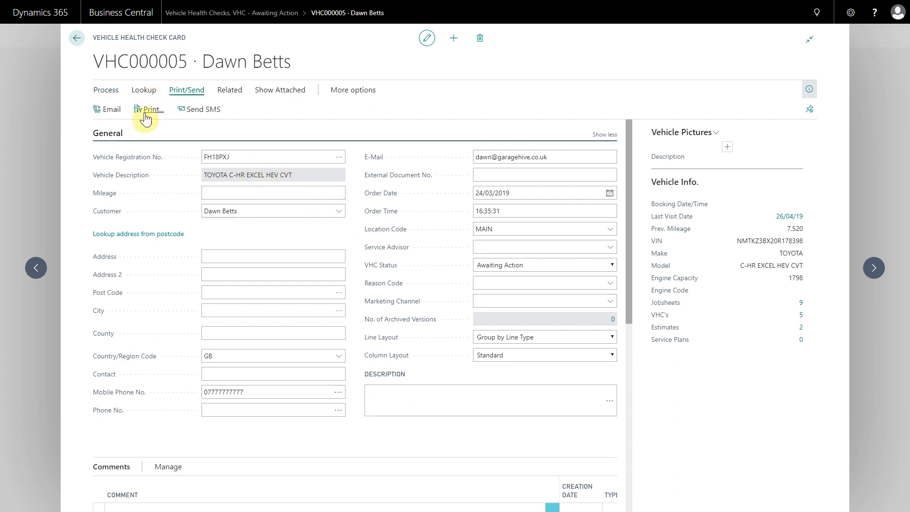
click(396, 397)
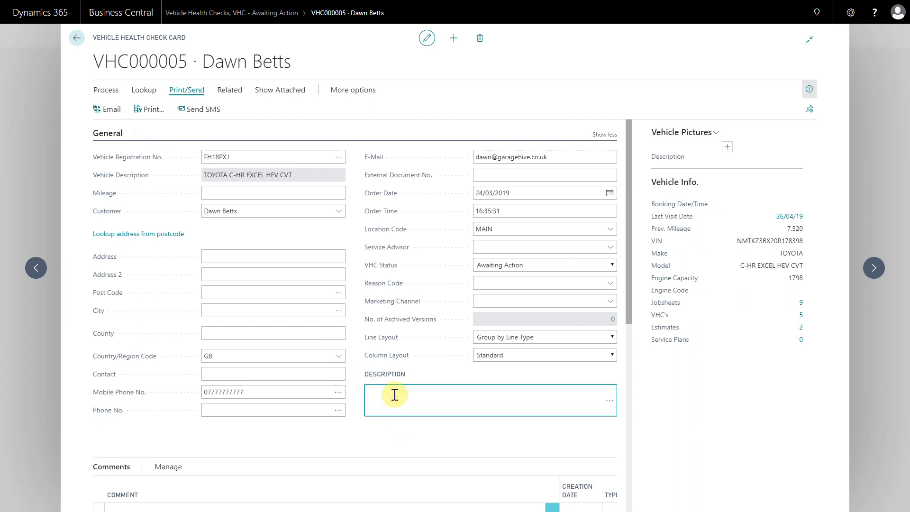
text(line1)
key(Return)
text(line 2)
key(Left)
key(BackSpace)
Preview the printed vehicle health check with its Document Description section
click(149, 110)
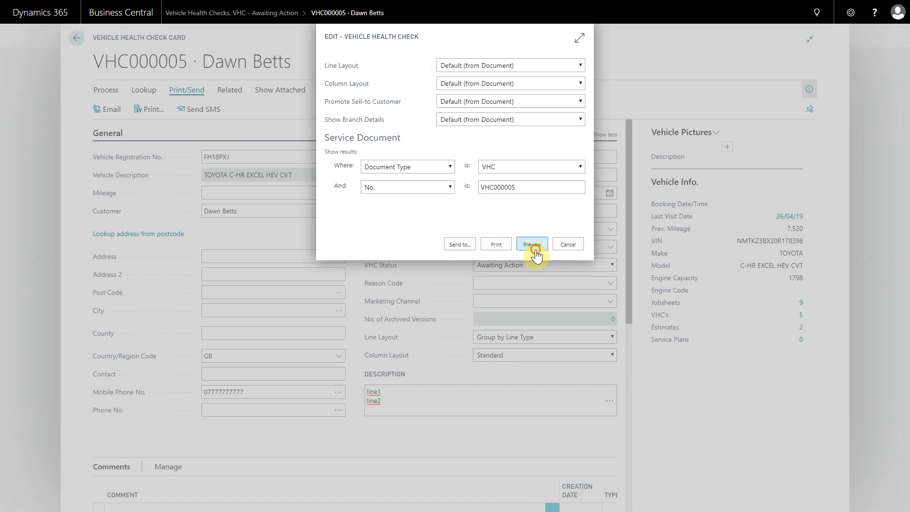
click(535, 248)
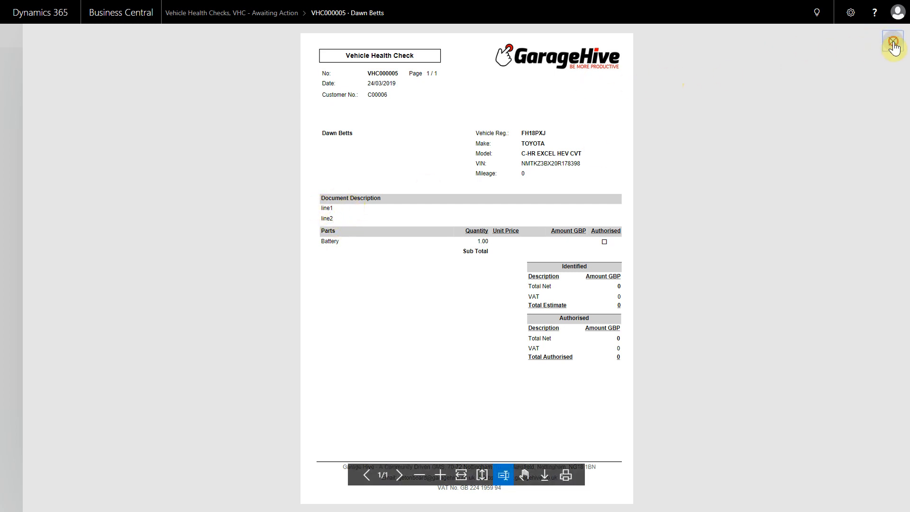
click(889, 41)
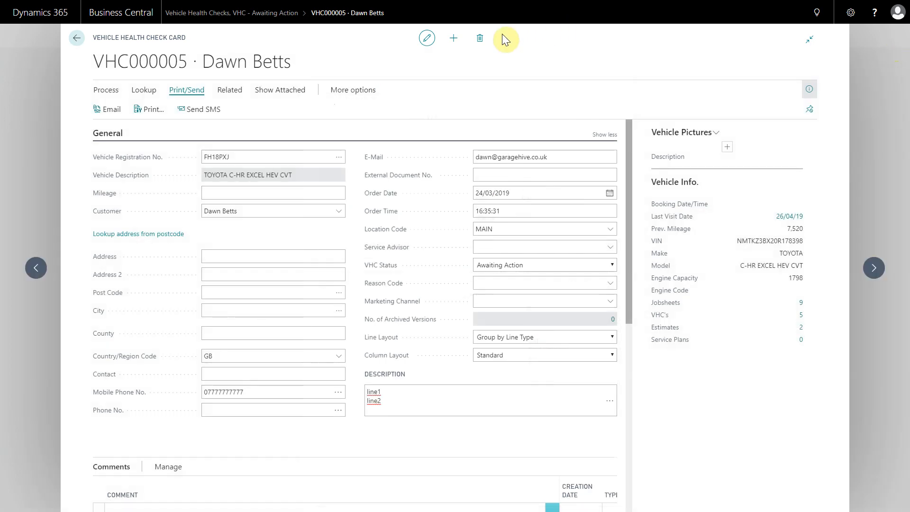
Open the first BMW 640D jobsheet pending today and list the vehicle's previous inspections
click(75, 40)
click(95, 40)
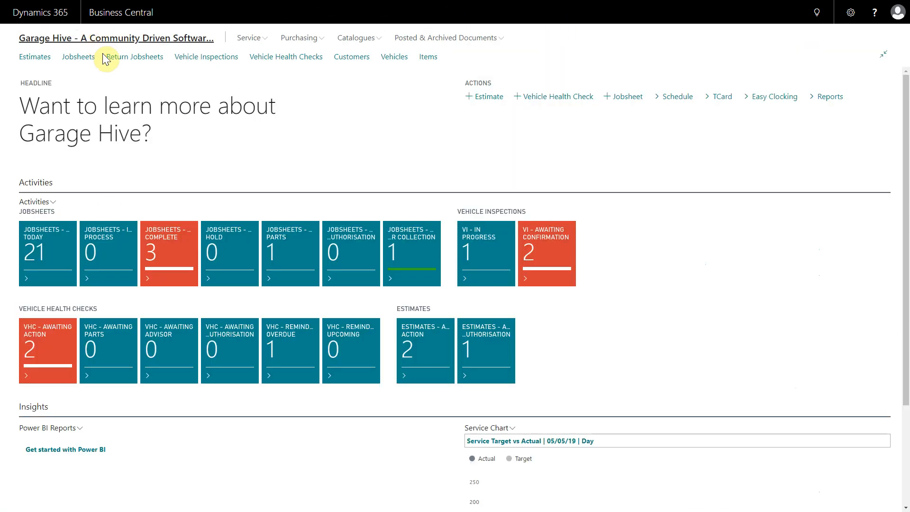
click(47, 252)
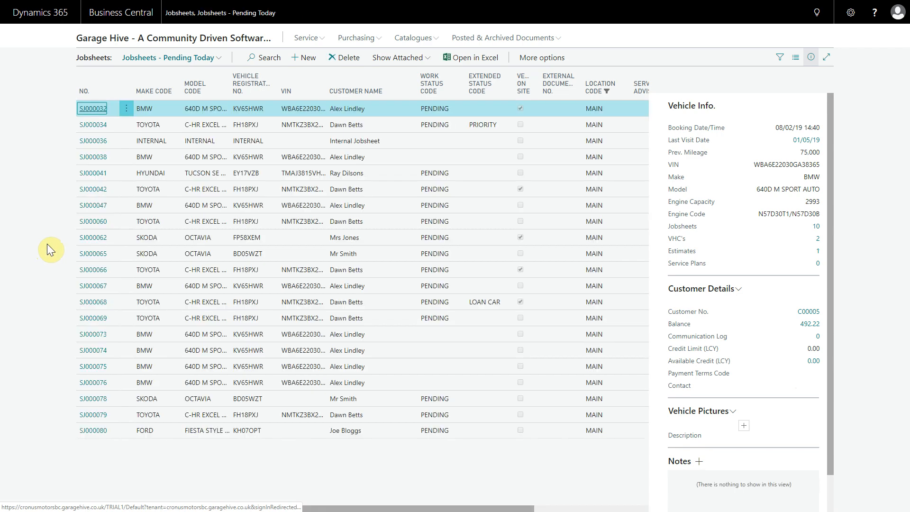
click(93, 114)
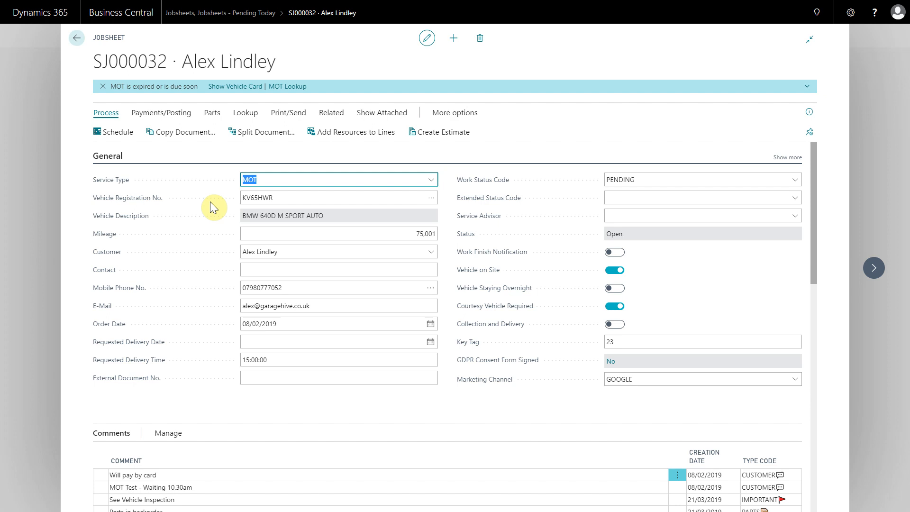
click(326, 114)
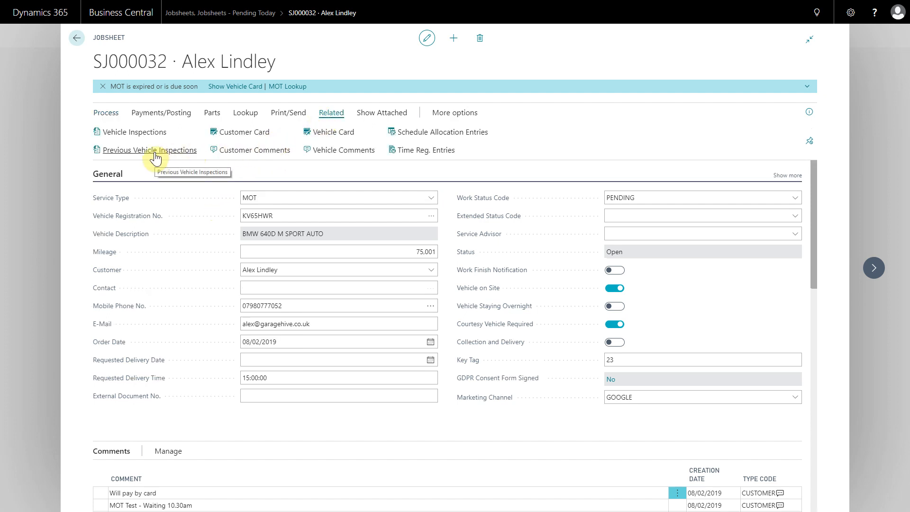
click(155, 152)
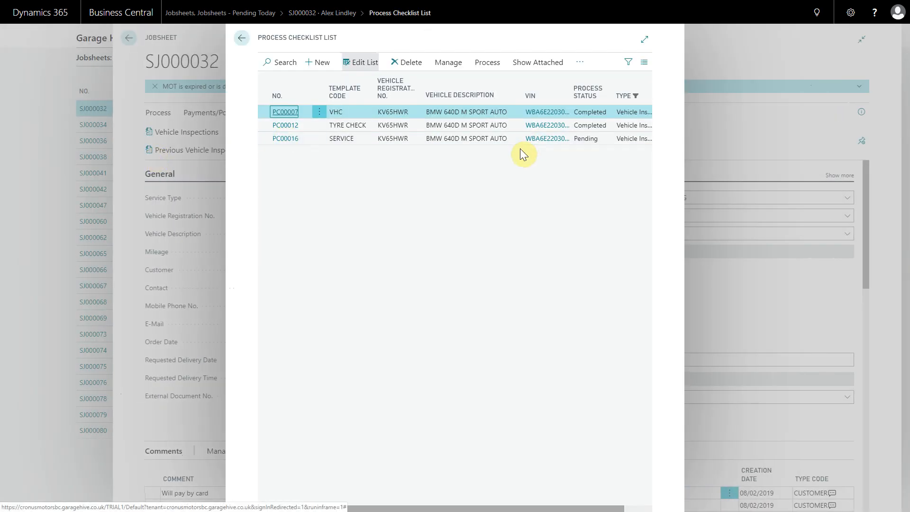
Review the completed VHC checklist from the vehicle's previous inspections and return to the jobsheet
click(286, 112)
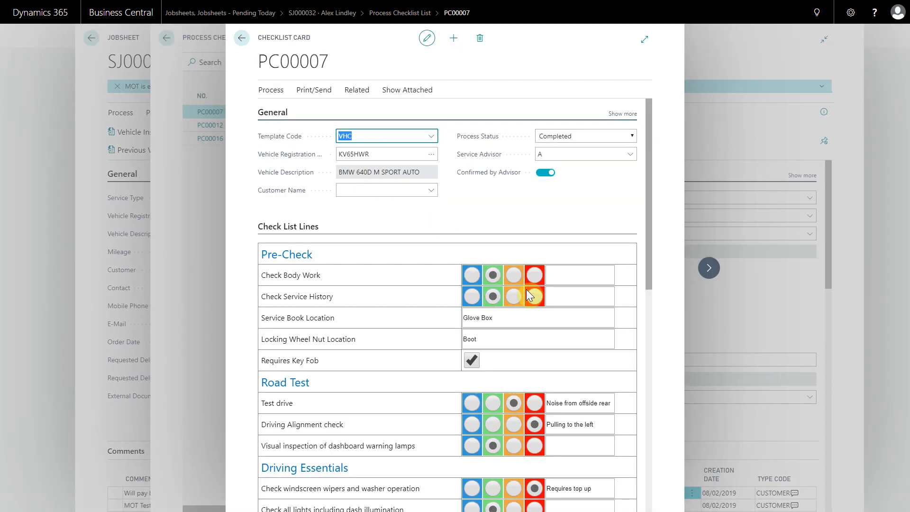
scroll(527, 290, down, 4)
scroll(527, 291, up, 3)
click(239, 40)
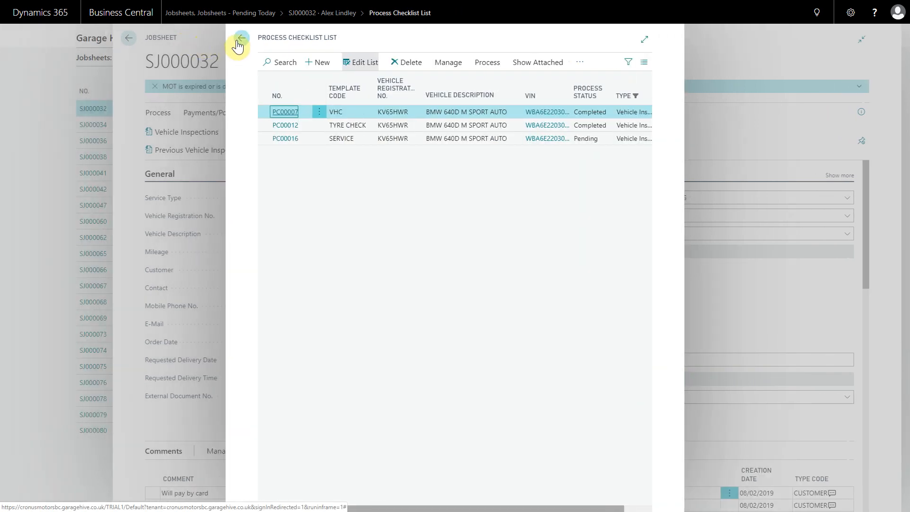
click(240, 39)
click(241, 38)
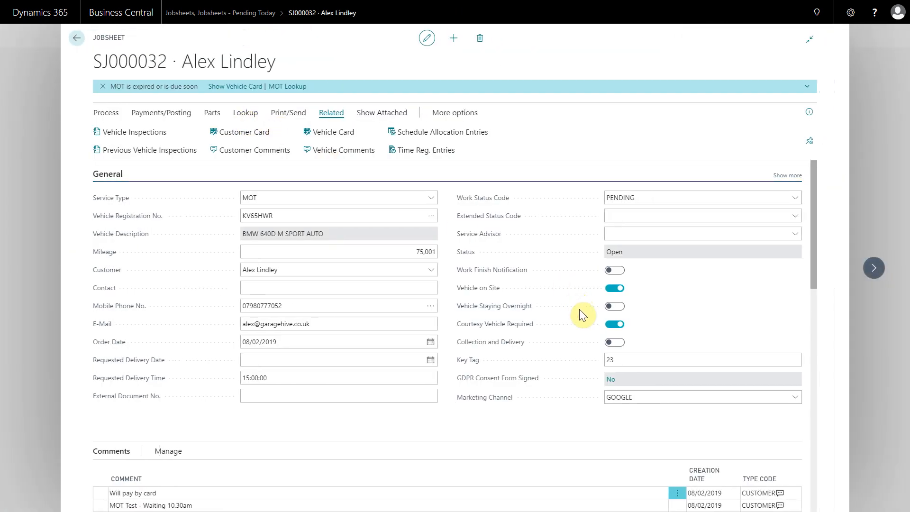
Examine the type codes assigned to the jobsheet's customer, important and parts comments
triple_click(454, 326)
click(577, 335)
scroll(573, 276, down, 3)
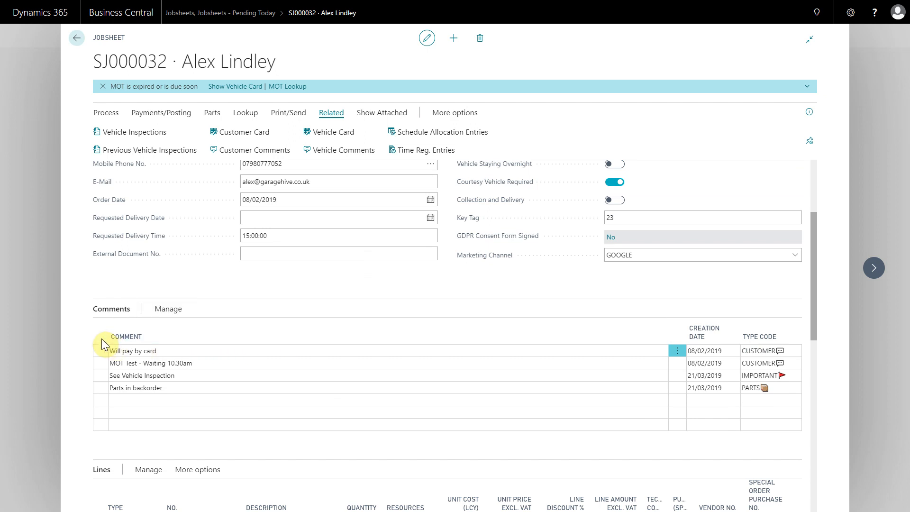
scroll(107, 351, down, 1)
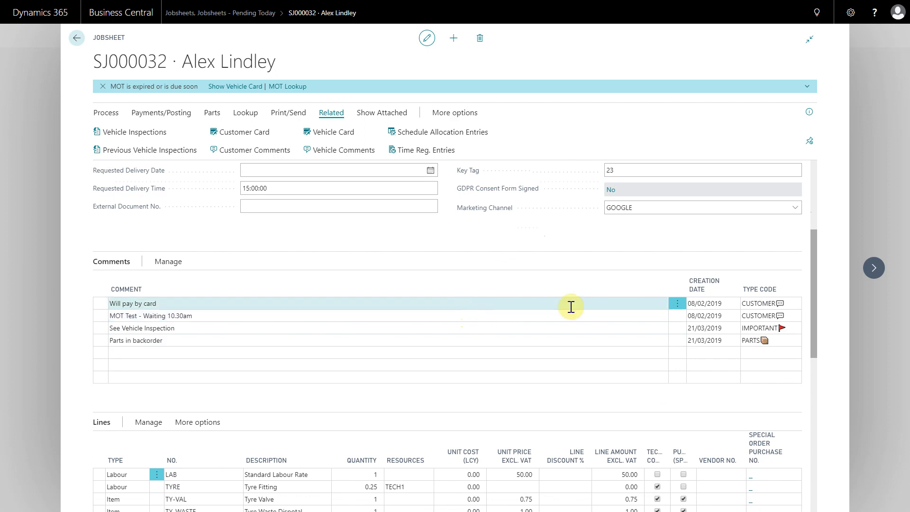
click(763, 303)
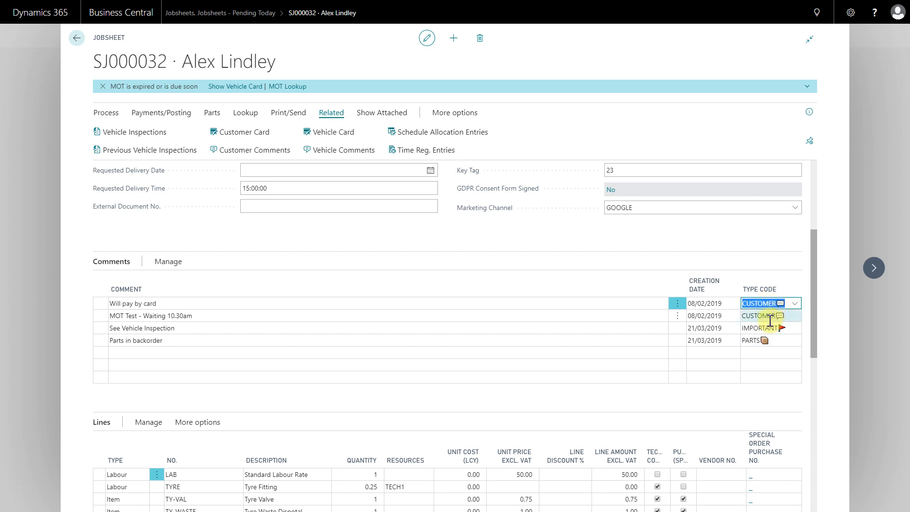
click(768, 328)
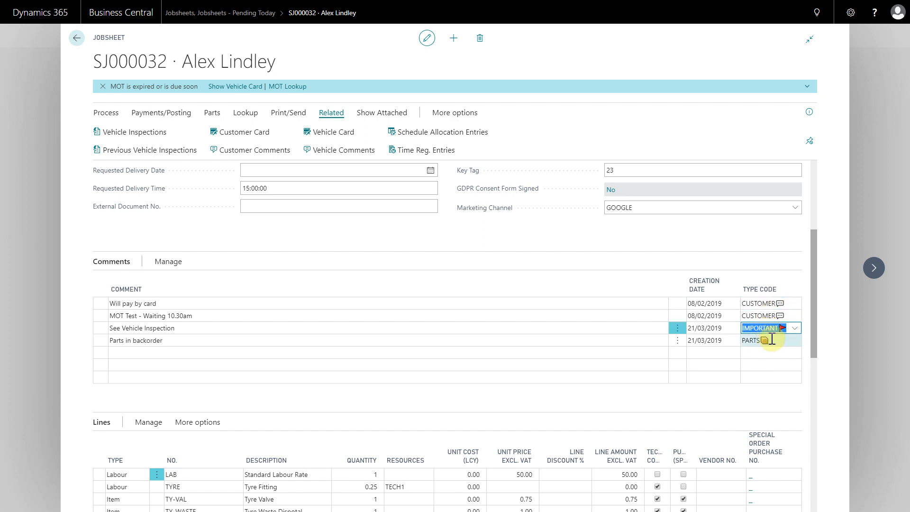
click(772, 340)
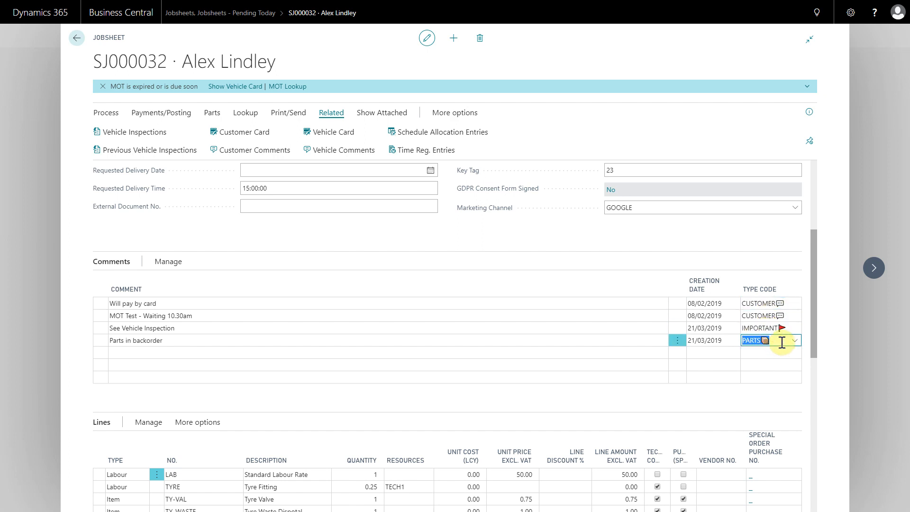
Mark the PARTS service comment type as office only in the full list of comment types
click(795, 341)
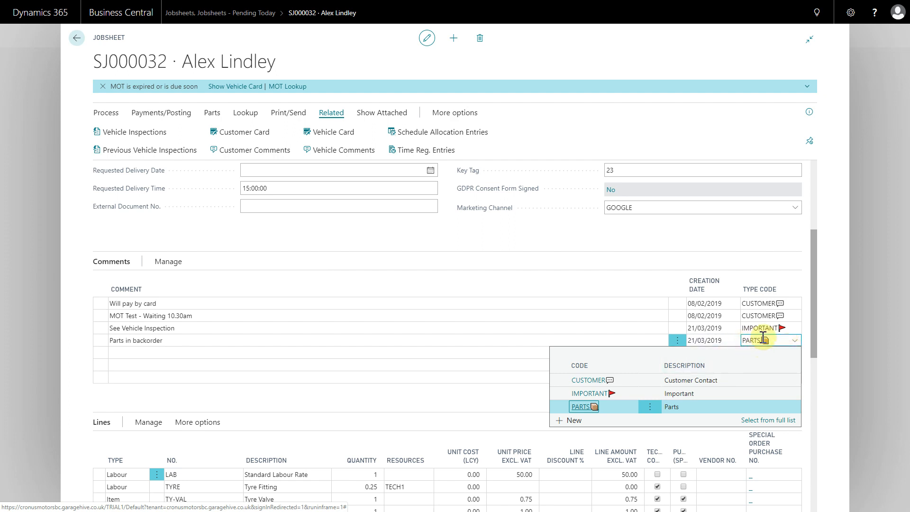
click(761, 421)
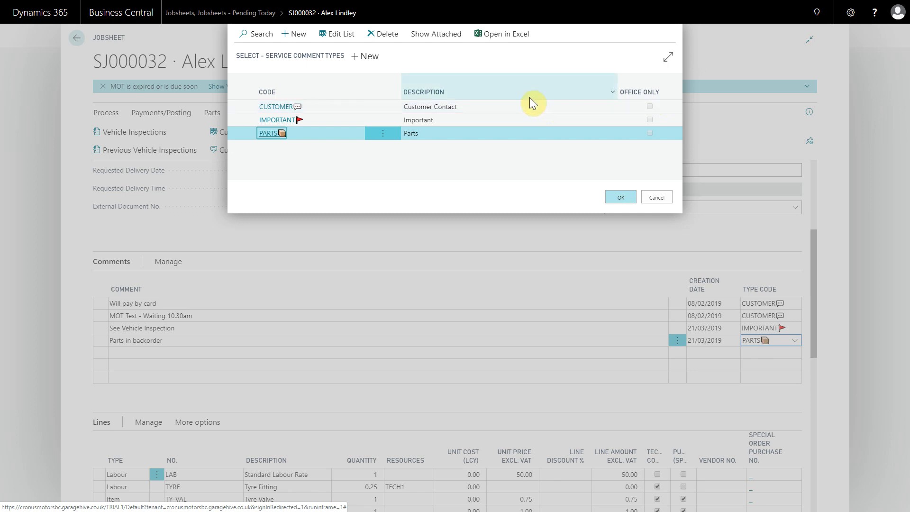
click(340, 46)
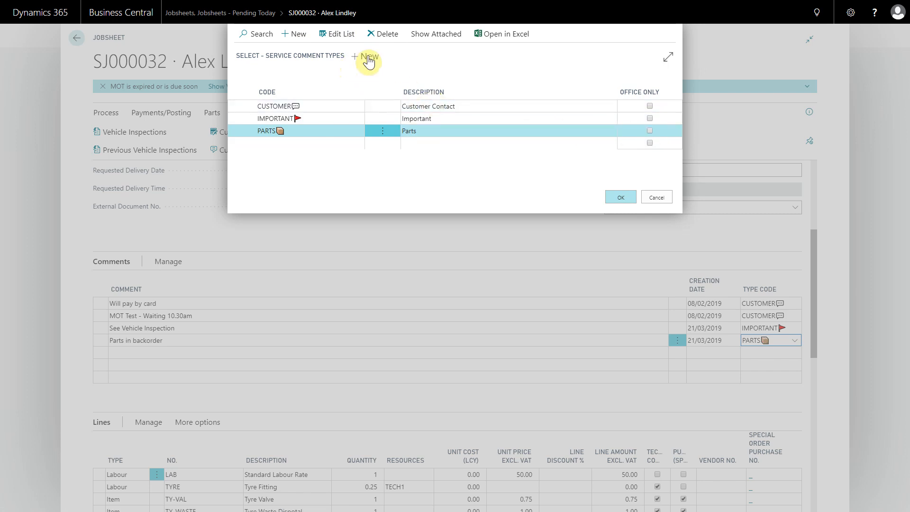
click(650, 130)
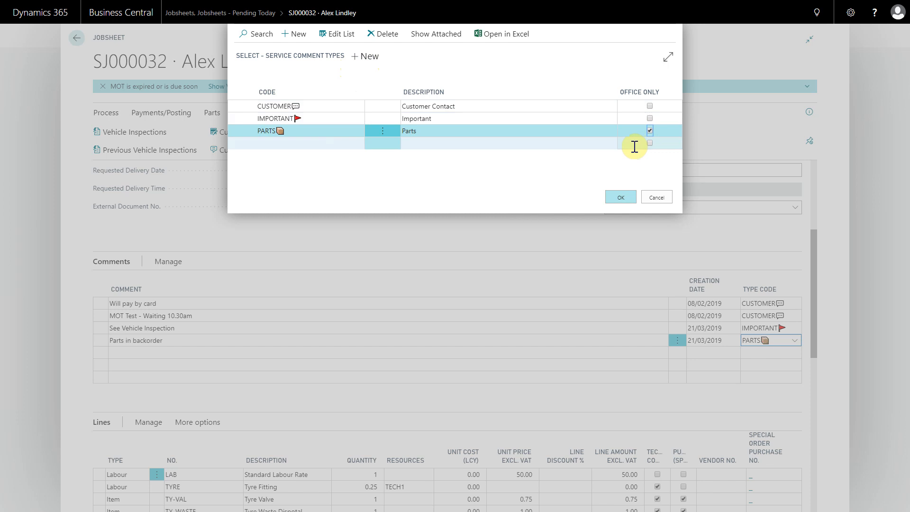
click(620, 197)
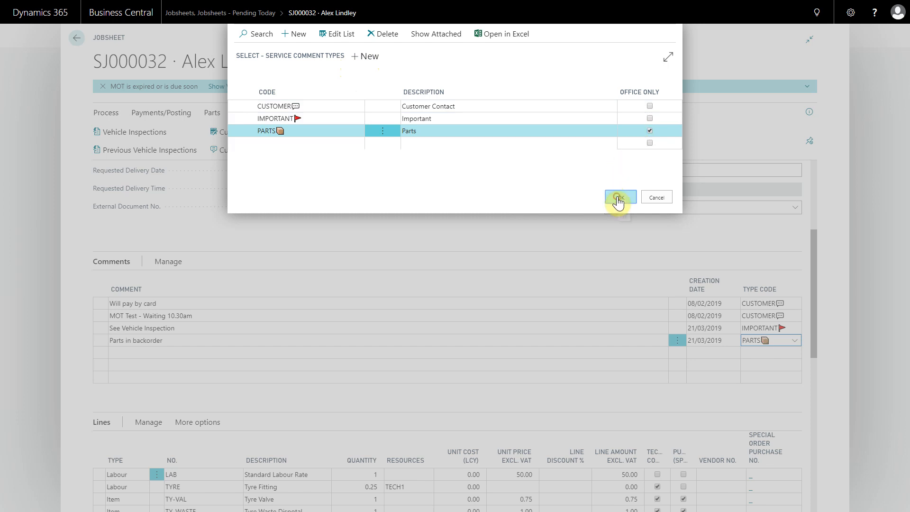
click(750, 330)
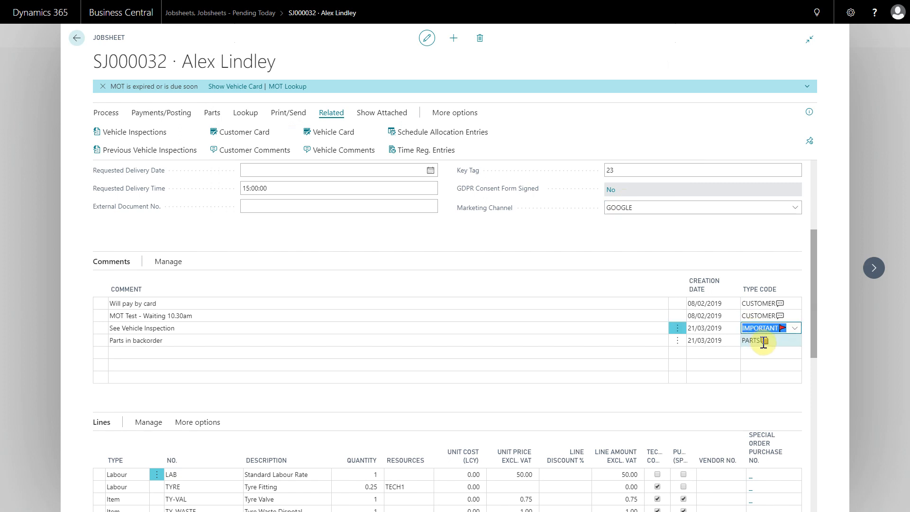
click(766, 342)
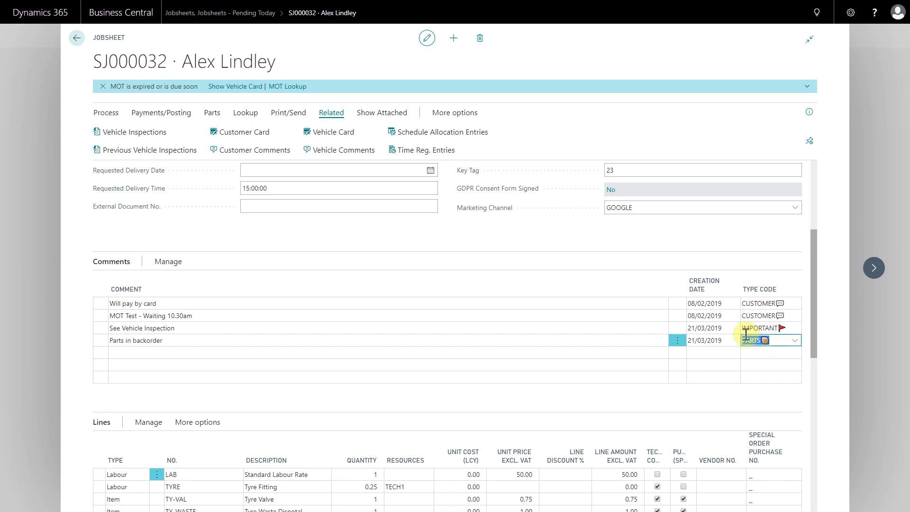
Set the jobsheet's marketing channel to FRIEND and update it on the customer card too
scroll(624, 294, up, 1)
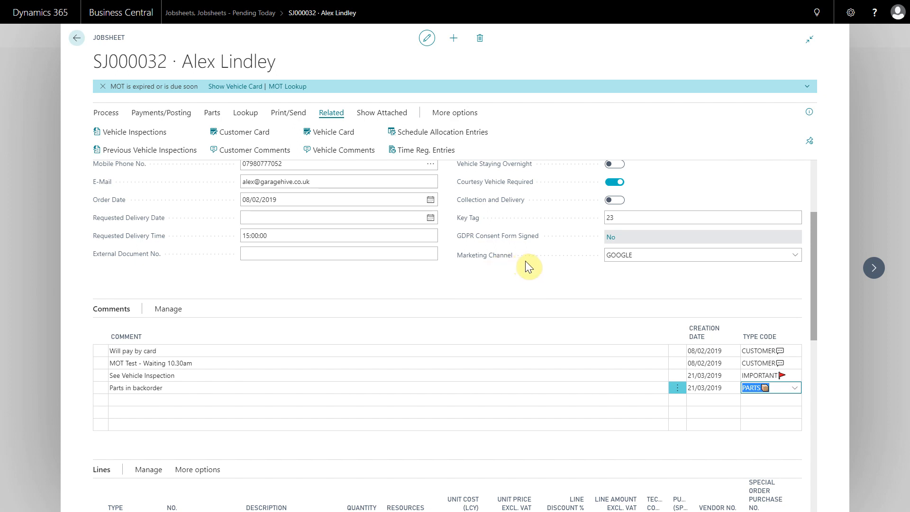
scroll(525, 275, up, 2)
scroll(527, 280, up, 1)
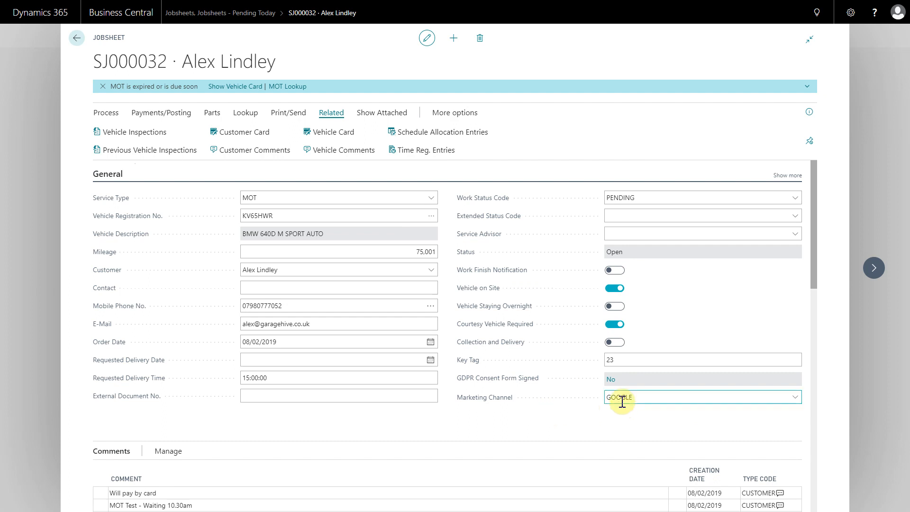
click(796, 399)
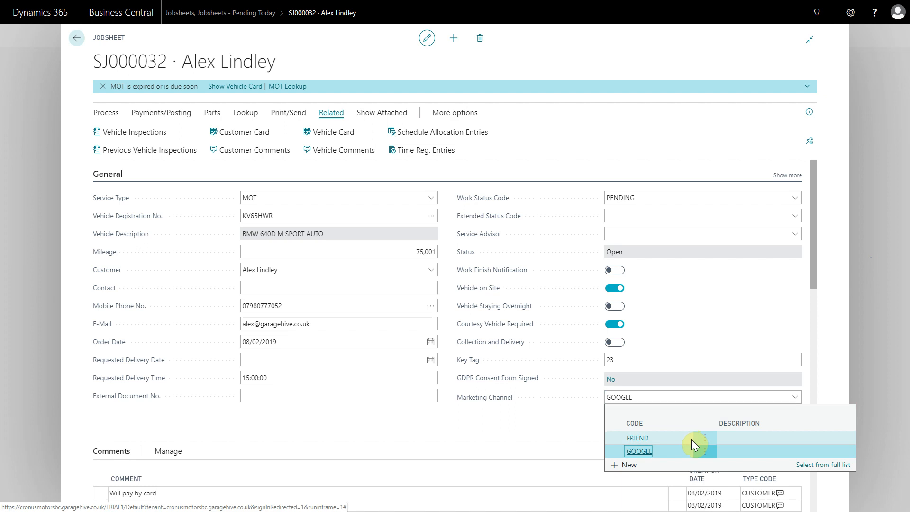
click(641, 439)
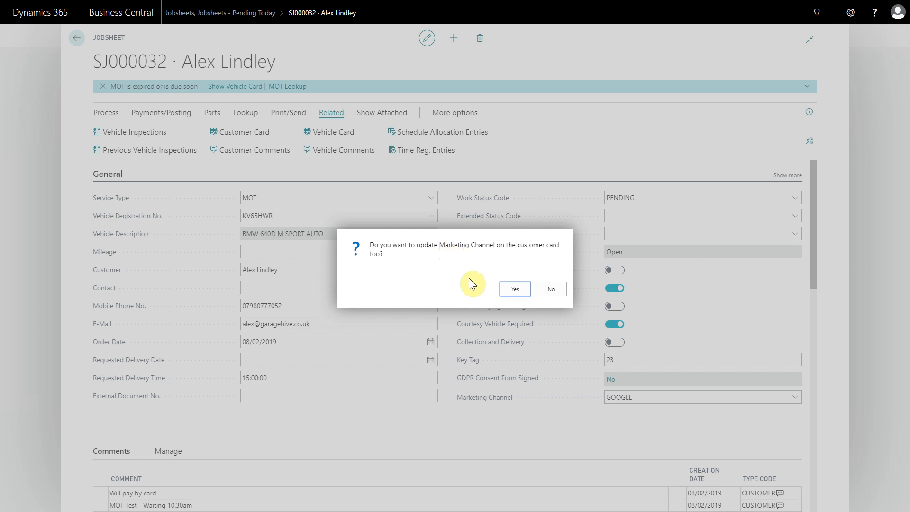
click(517, 289)
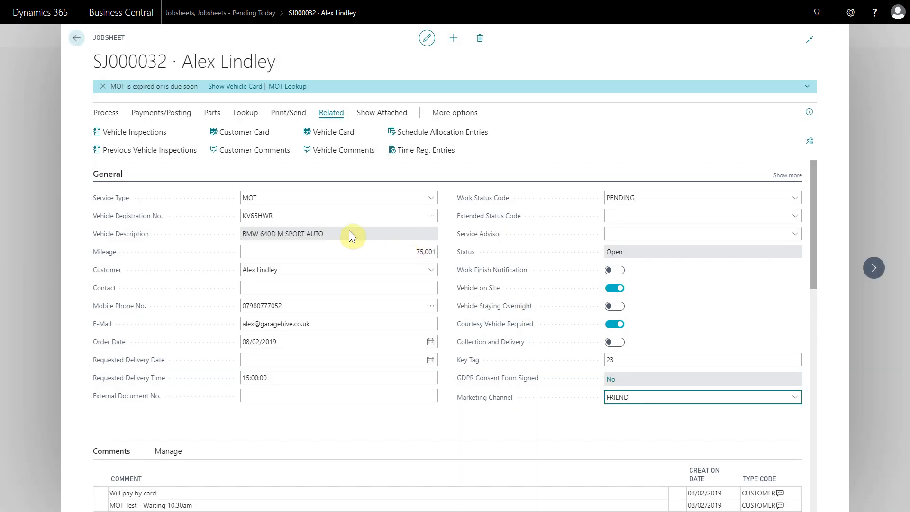
click(289, 270)
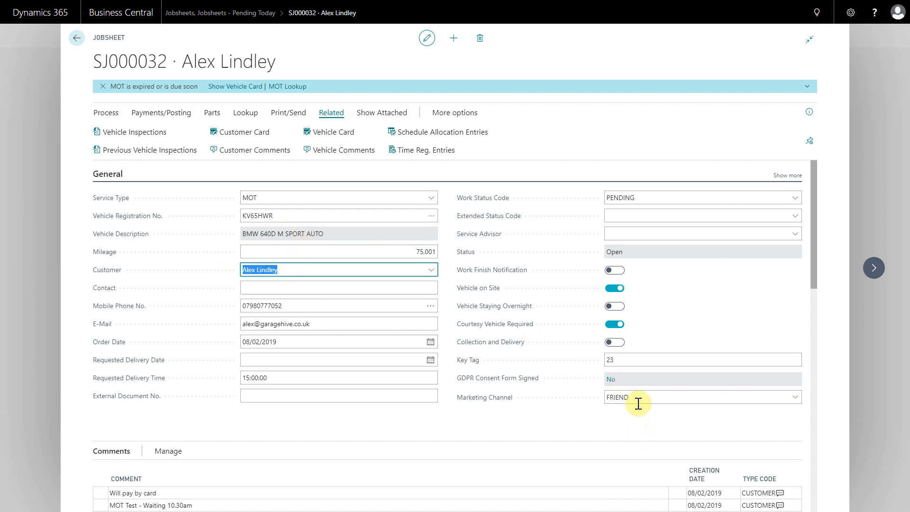
click(617, 399)
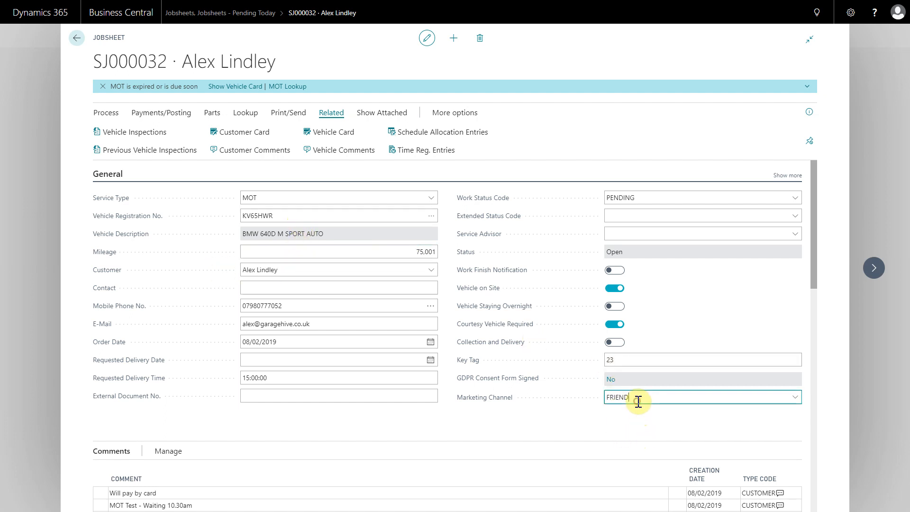
click(675, 385)
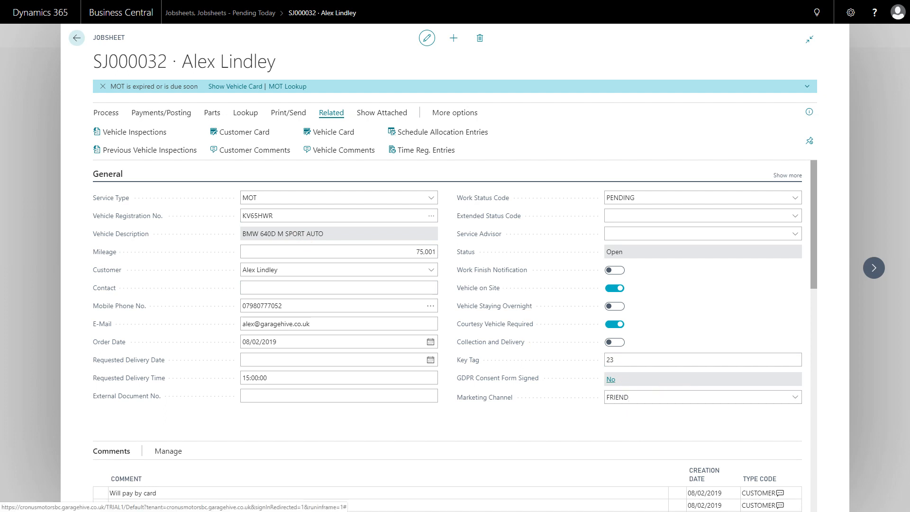
Start a new Item line below the fitting kit on the jobsheet and search its item number for 123
scroll(460, 256, down, 5)
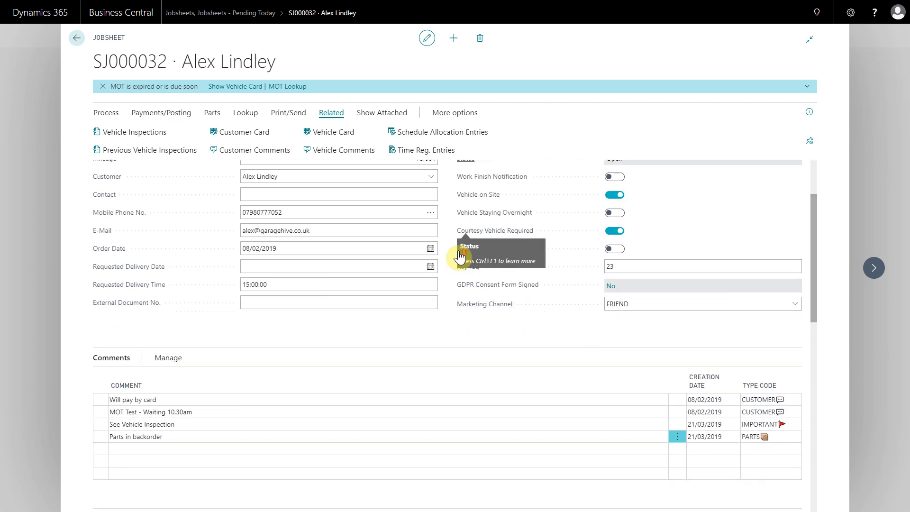
scroll(320, 411, down, 3)
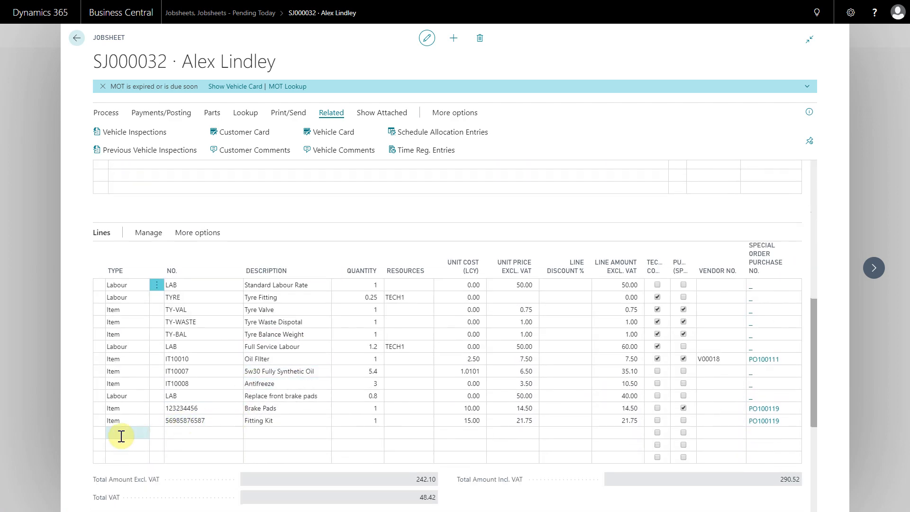
click(121, 436)
click(200, 434)
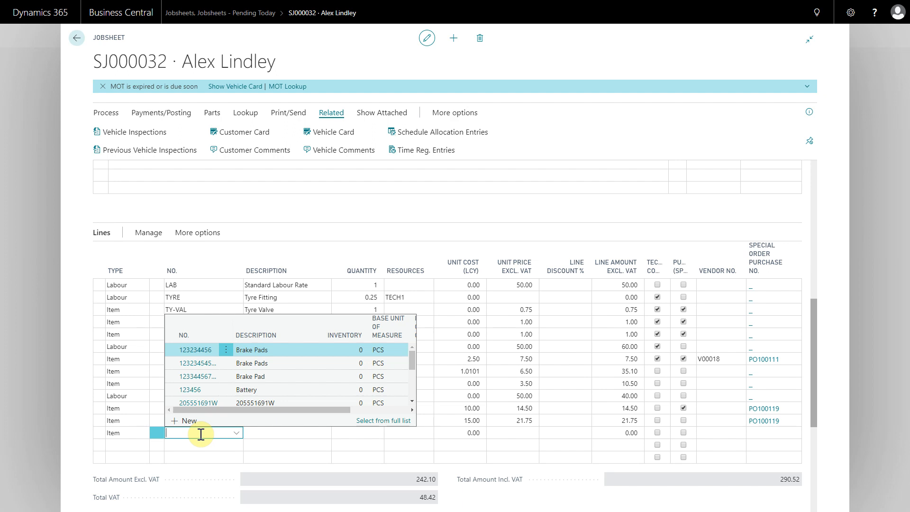
text(123)
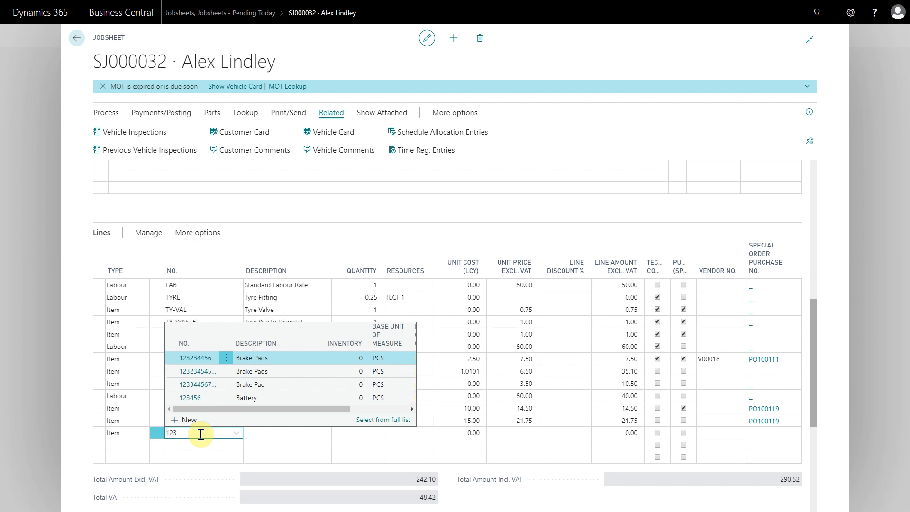
Replace the item search with "bra", check the search descriptions, and add Brake Pads 123234456 to the line
key(BackSpace)
key(BackSpace)
key(BackSpace)
text(bra)
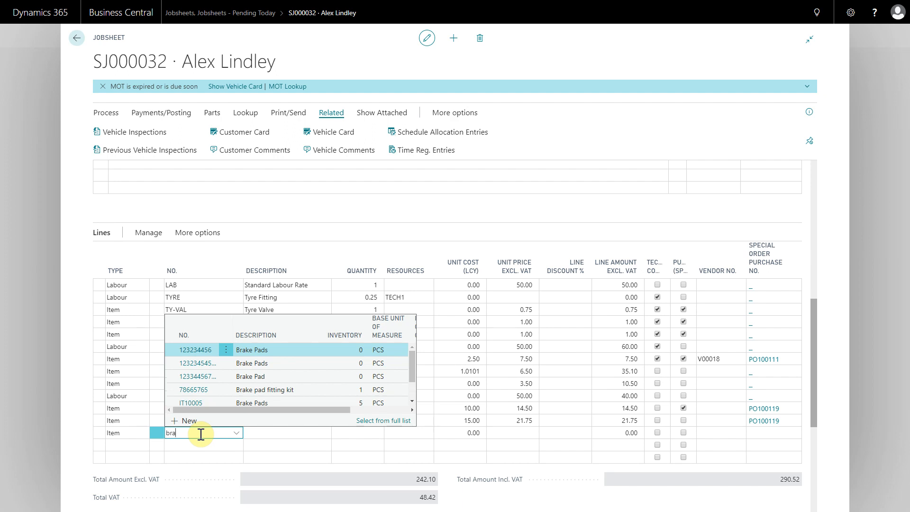
drag(245, 411, 320, 408)
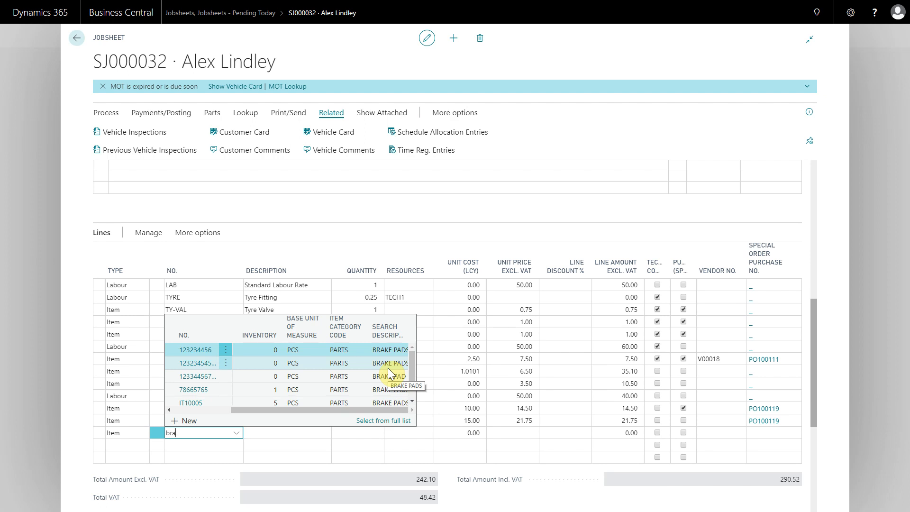
key(Return)
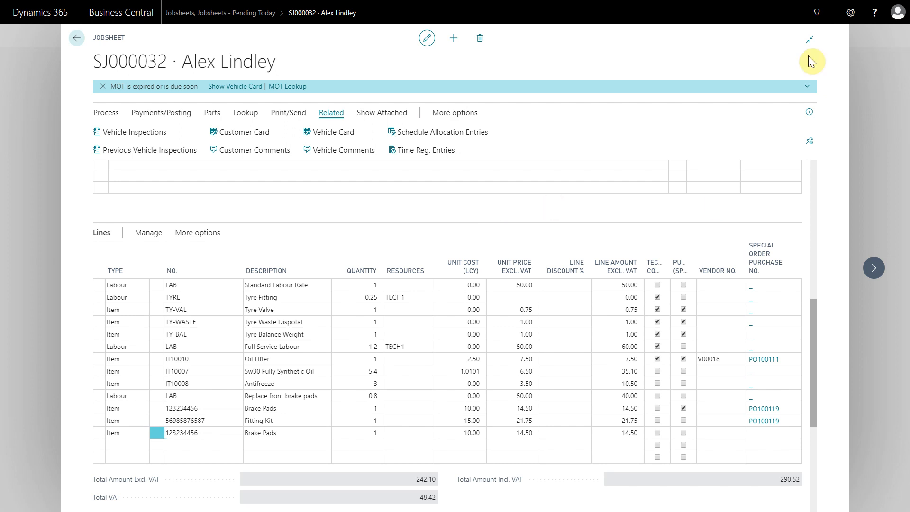
Switch to the Easy Clocking window and open the same BMW 640D M Sport jobsheet from the existing jobsheets
drag(808, 56, 431, 66)
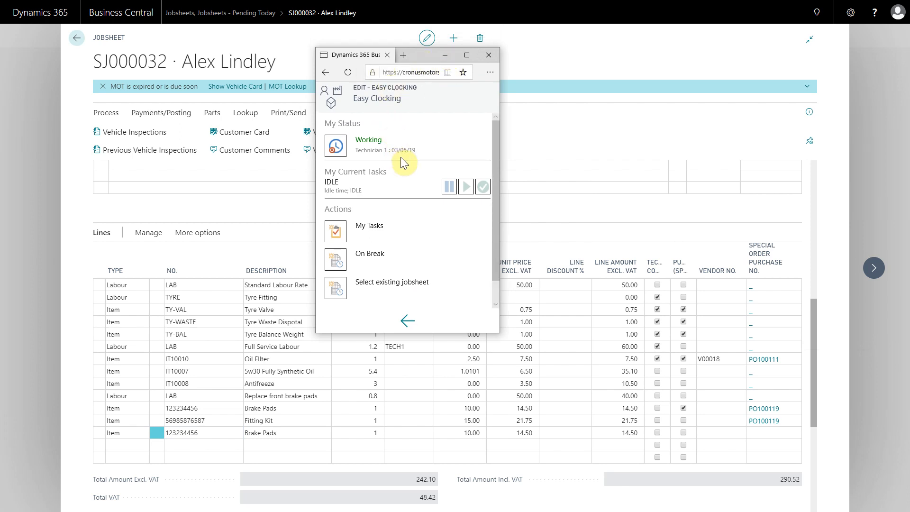
click(339, 293)
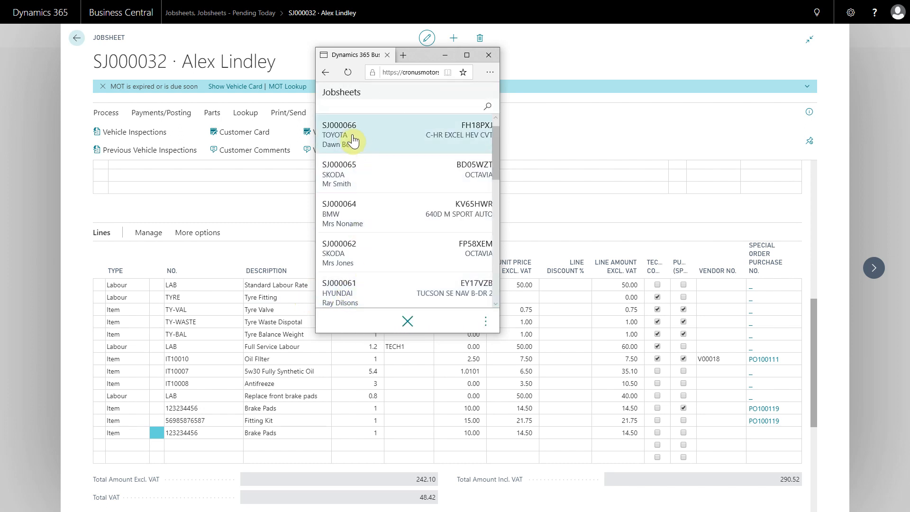
scroll(368, 170, down, 3)
scroll(492, 196, down, 8)
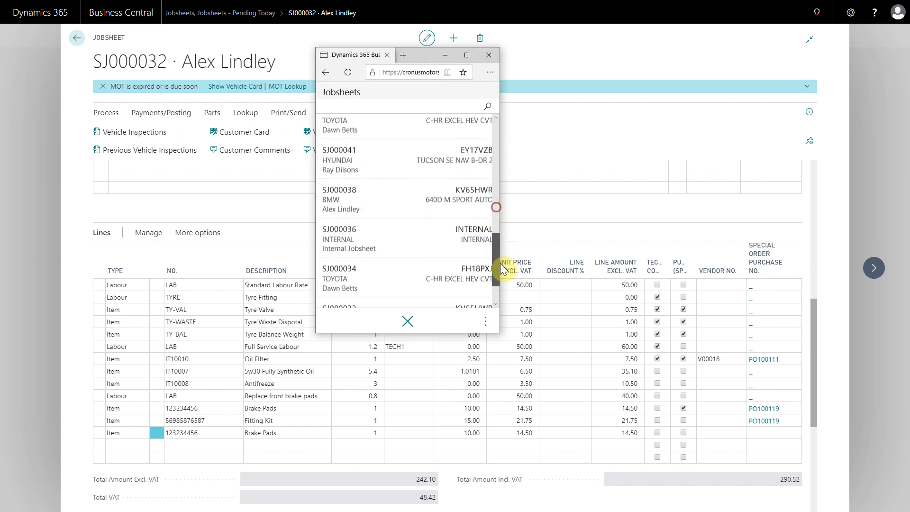
click(337, 289)
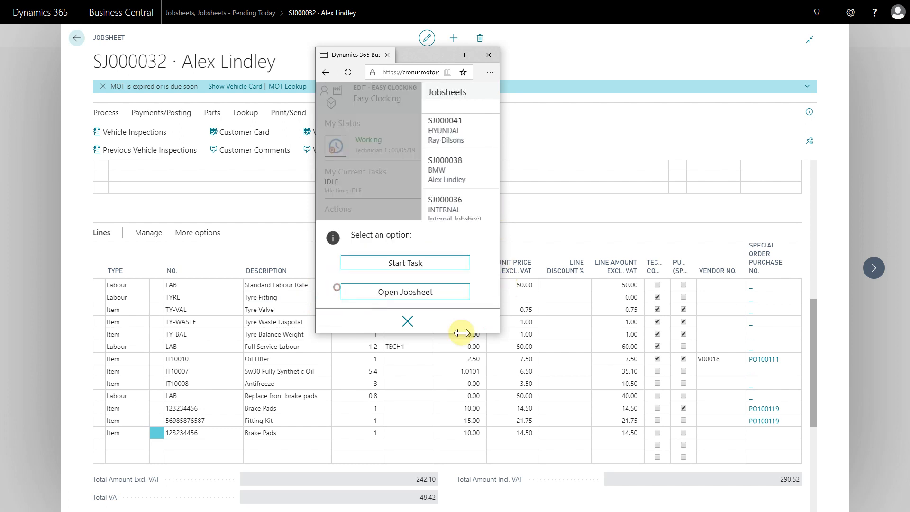
click(417, 292)
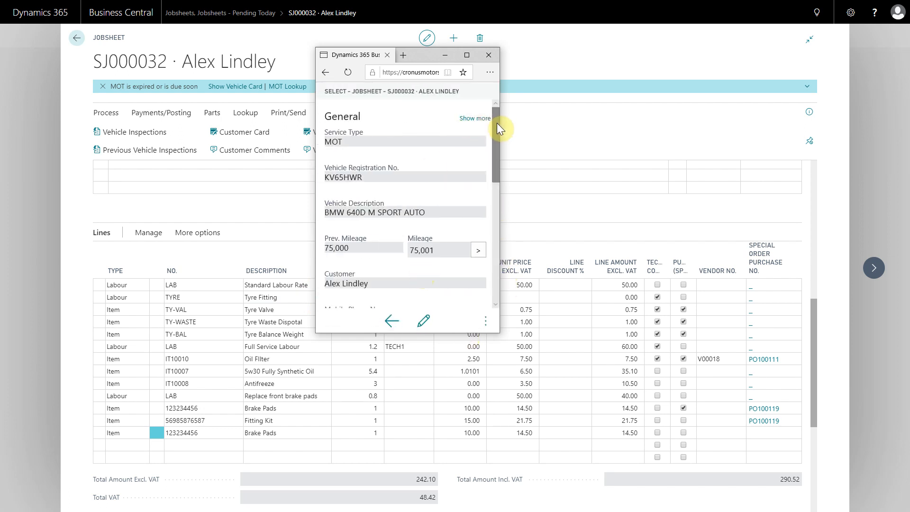
Examine the actions available on the technician's jobsheet, down to the history entries such as Previous Vehicle Inspections
click(485, 324)
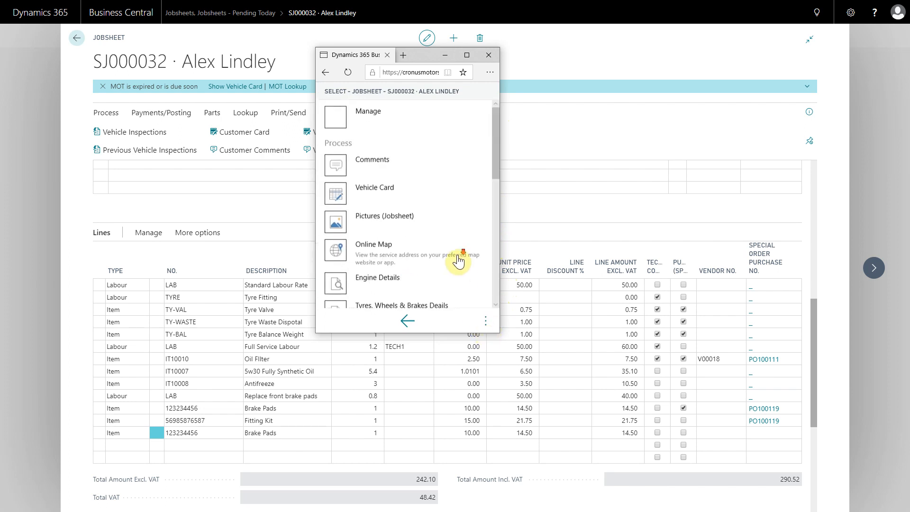
scroll(474, 213, down, 3)
drag(496, 155, 496, 207)
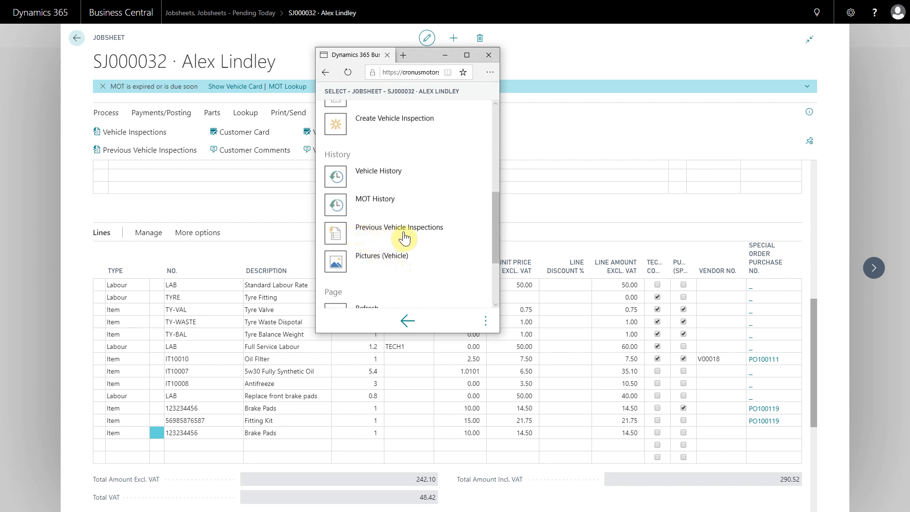
click(407, 320)
Review the vehicle details and inspection actions on the technician's jobsheet, and move its window off the main jobsheet
drag(419, 54, 547, 92)
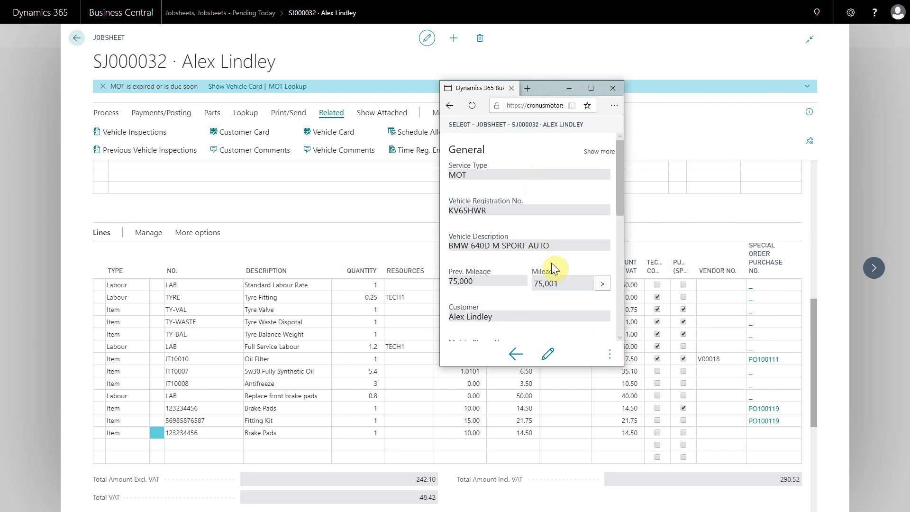
click(611, 363)
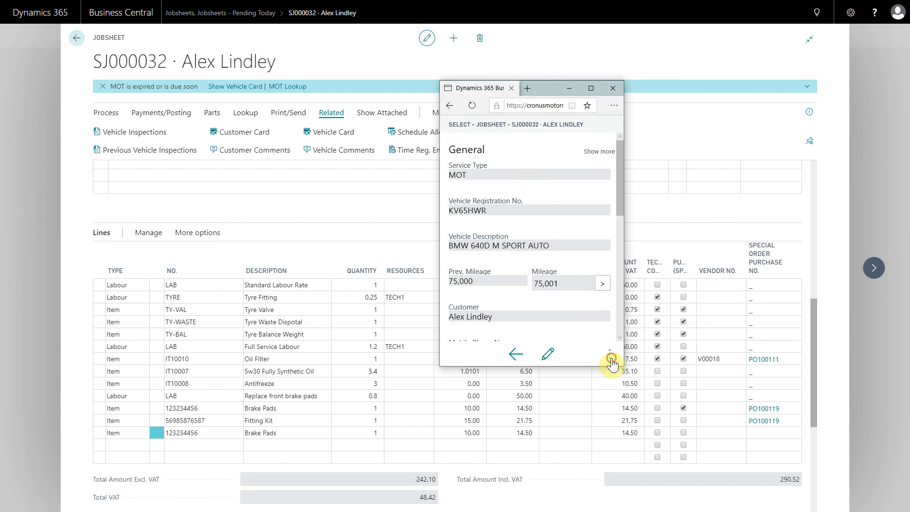
scroll(573, 266, down, 4)
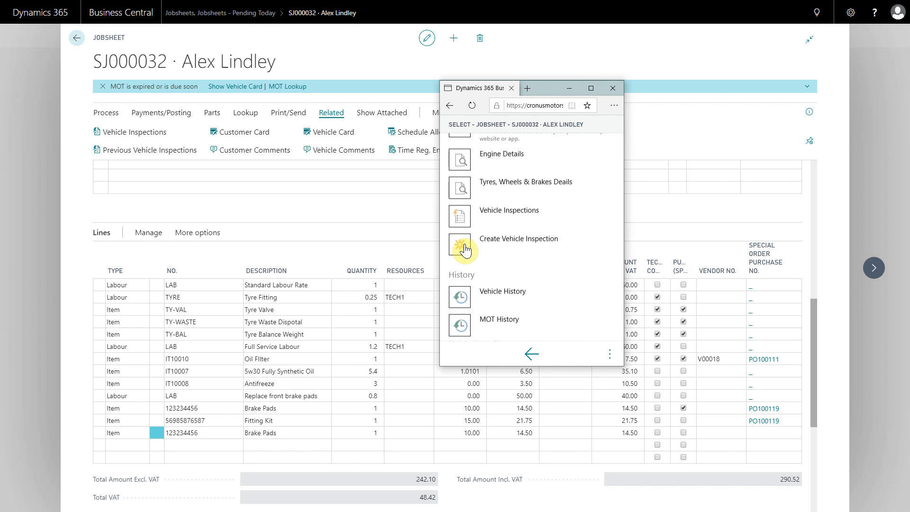
click(529, 356)
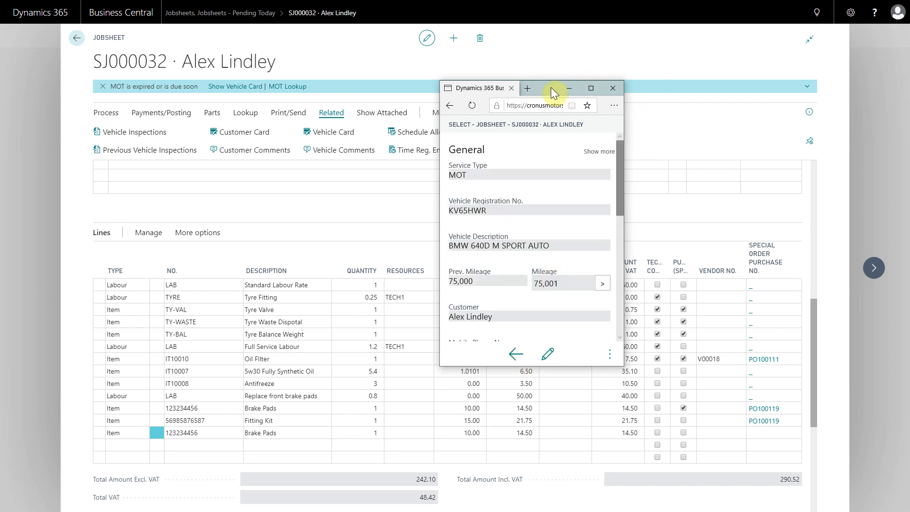
drag(550, 87, 909, 144)
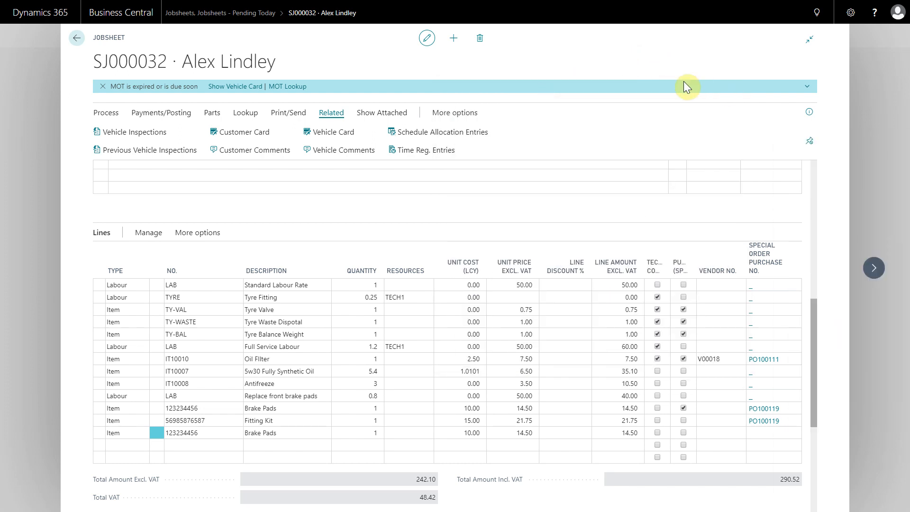
Leave the jobsheet, return to the home page and open the Vehicles list
click(77, 40)
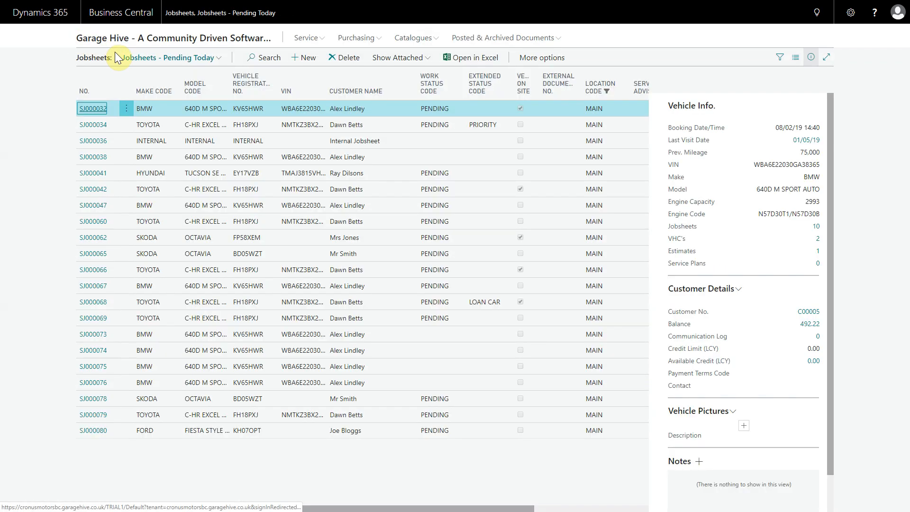
click(182, 47)
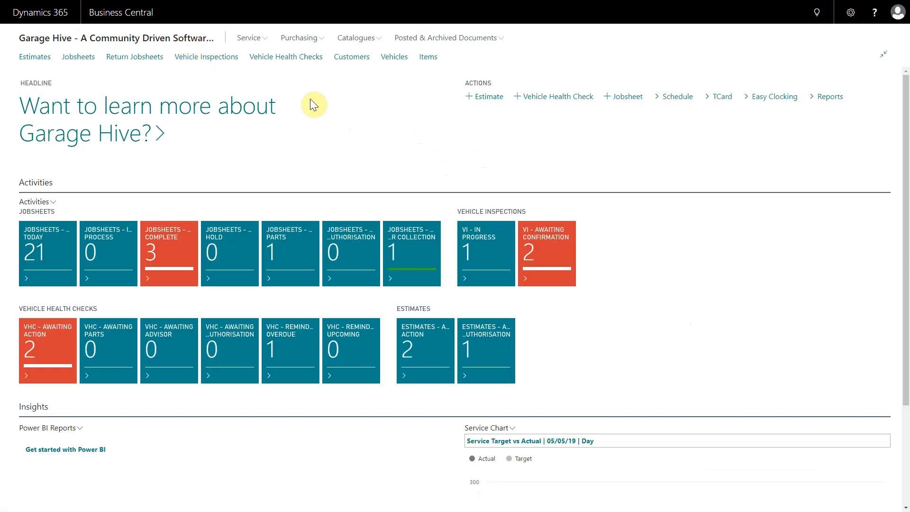
click(395, 57)
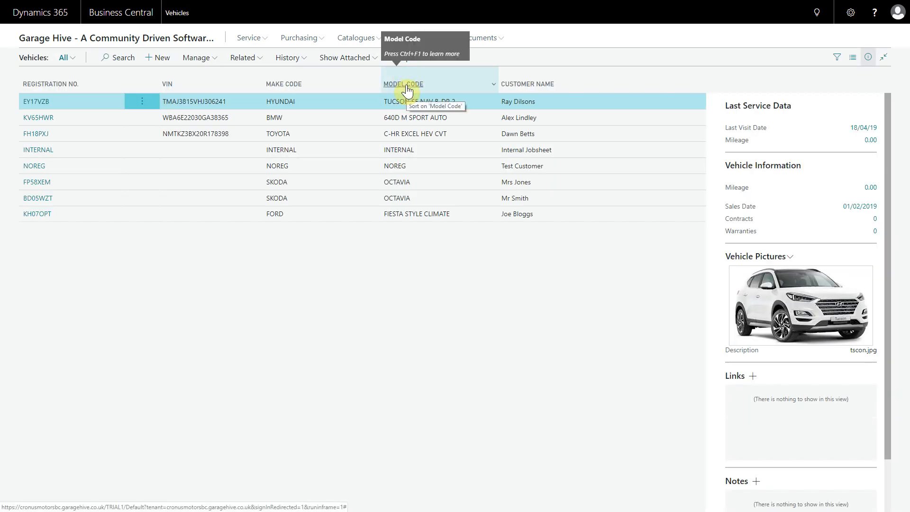
Try adding the Next Service Date and Customer Phone No. columns to the vehicle list, and discard the column changes
click(368, 87)
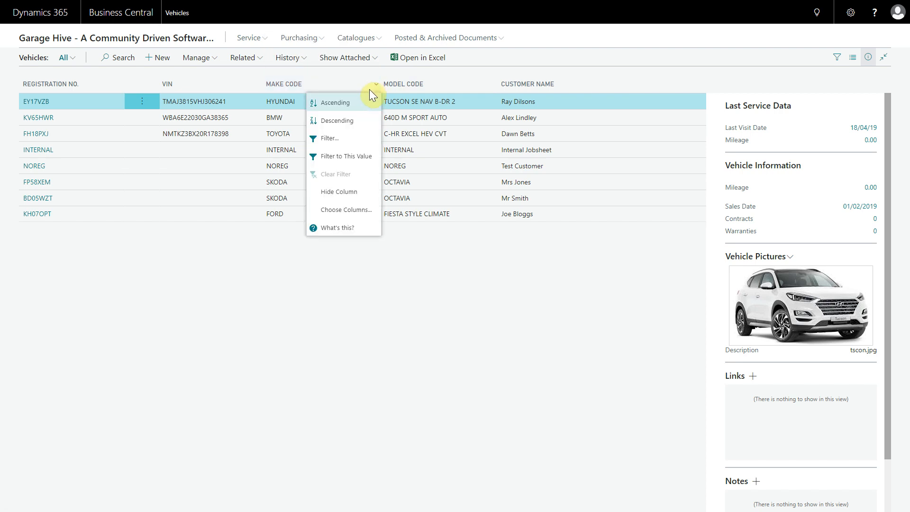
click(354, 210)
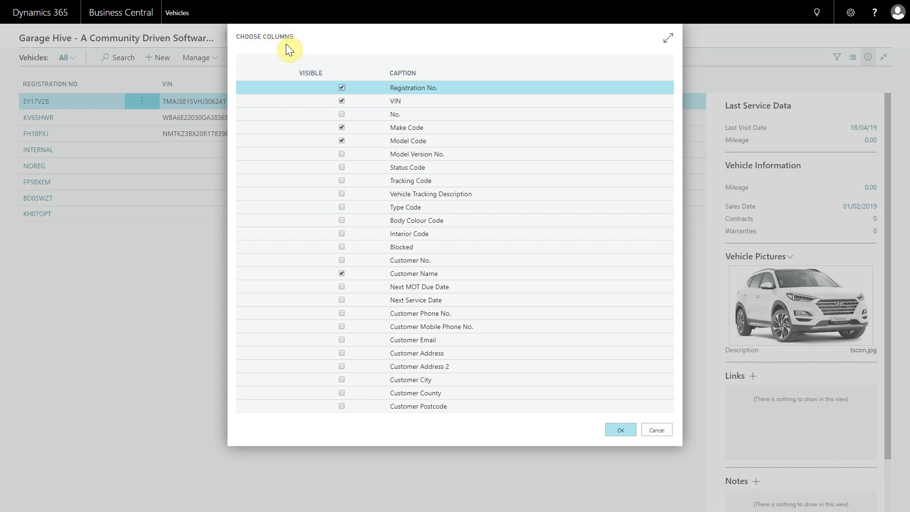
click(394, 303)
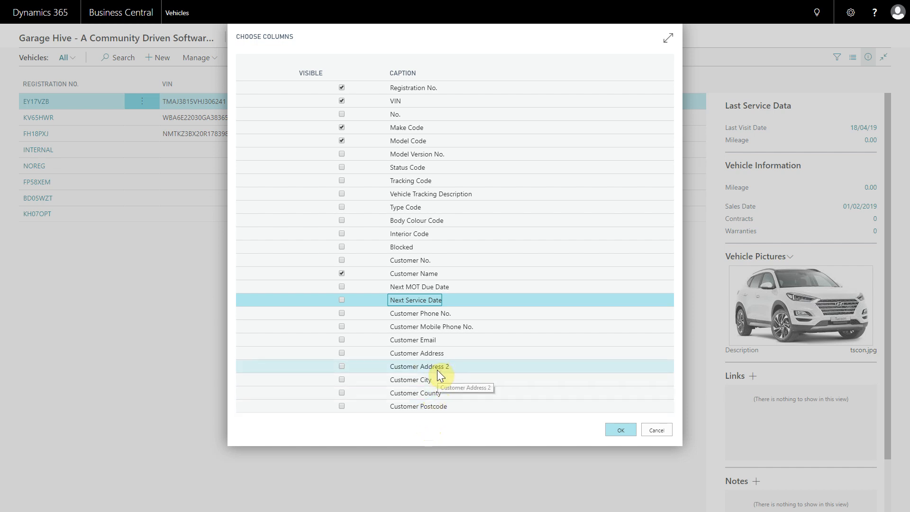
click(341, 300)
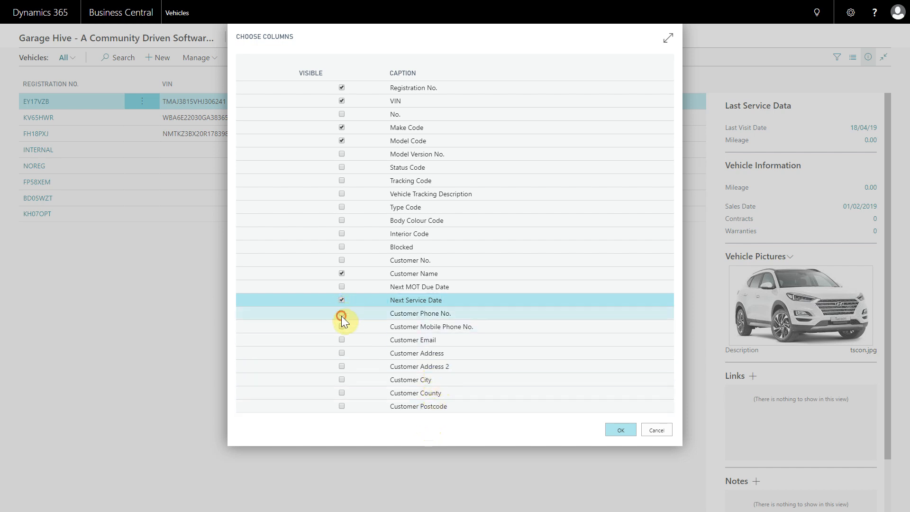
click(409, 313)
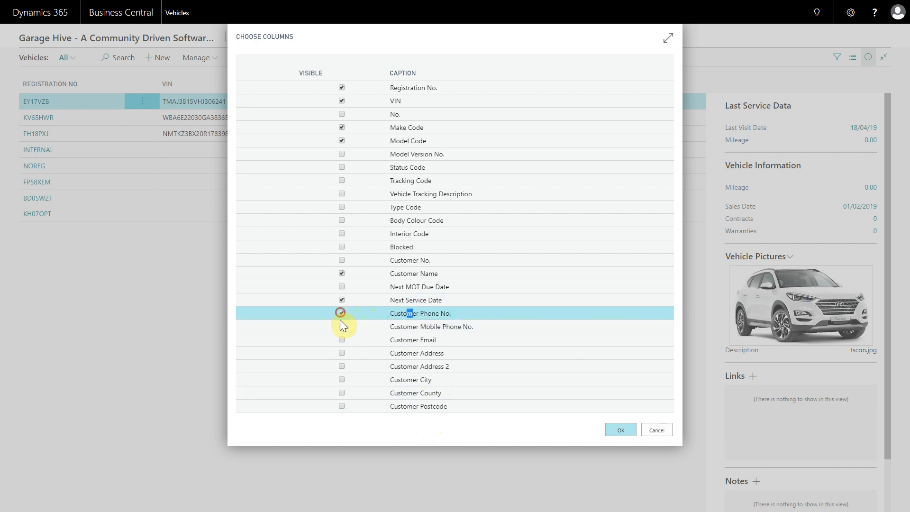
click(342, 313)
click(341, 326)
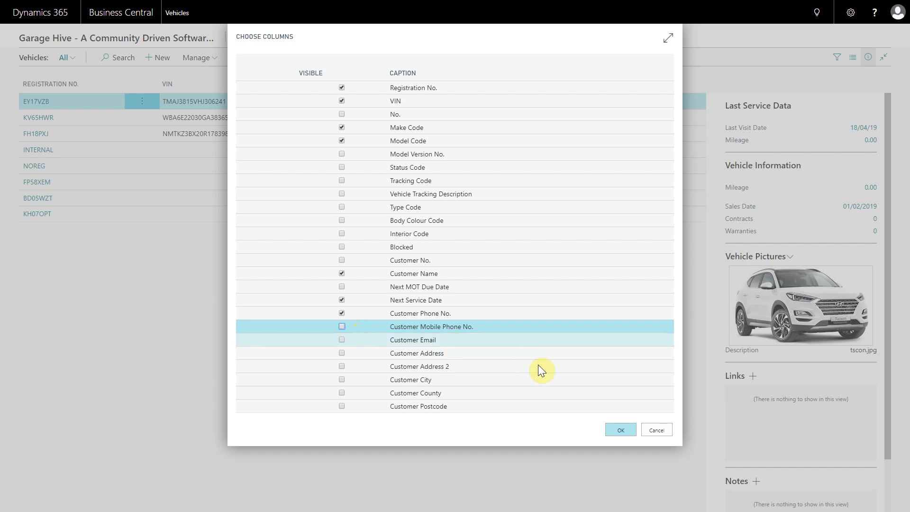
click(658, 432)
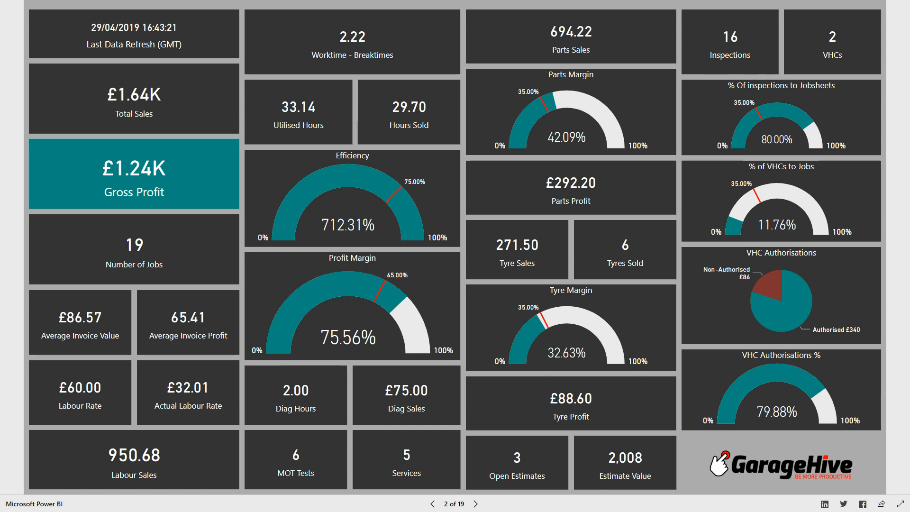
Browse the pages of the Power BI report and open the Vehicle Analysis page
click(447, 504)
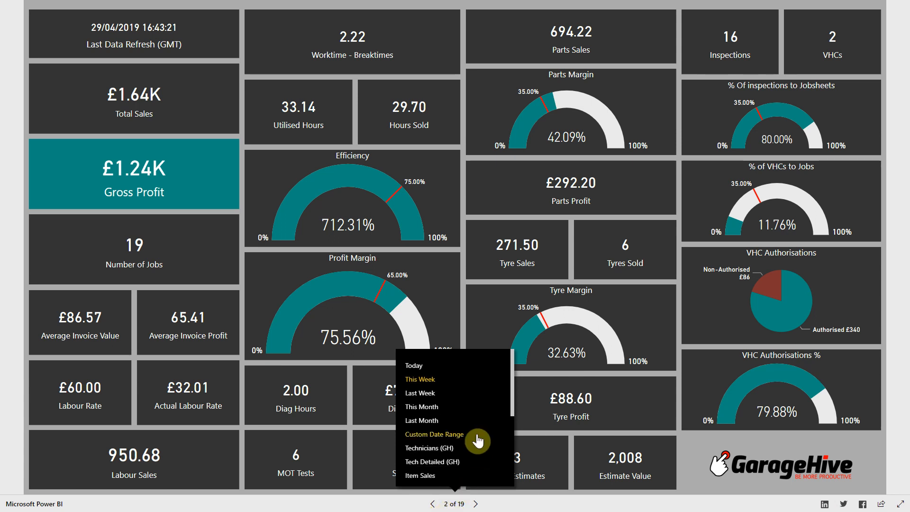
scroll(478, 443, down, 3)
scroll(477, 445, down, 2)
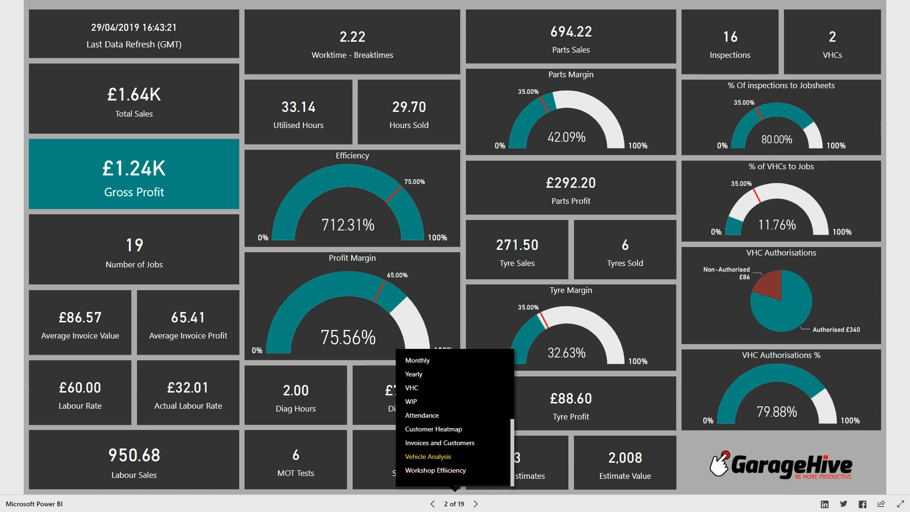
click(446, 457)
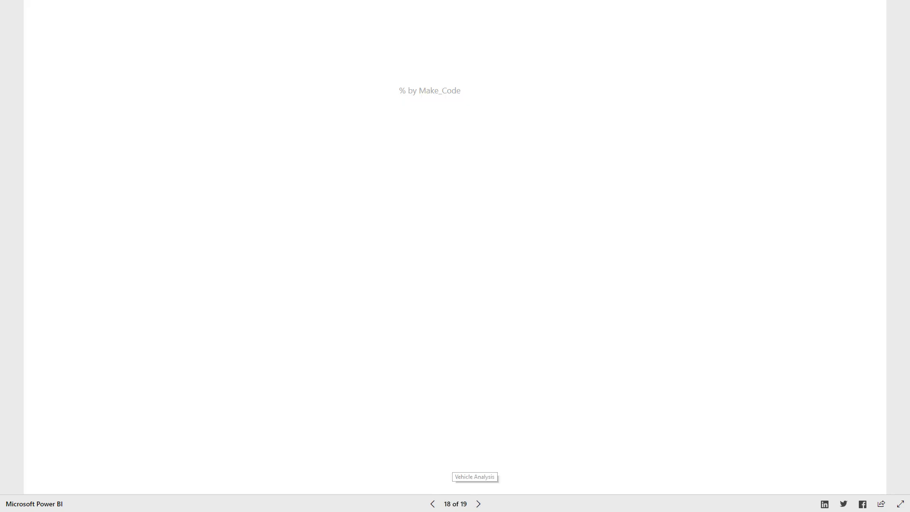